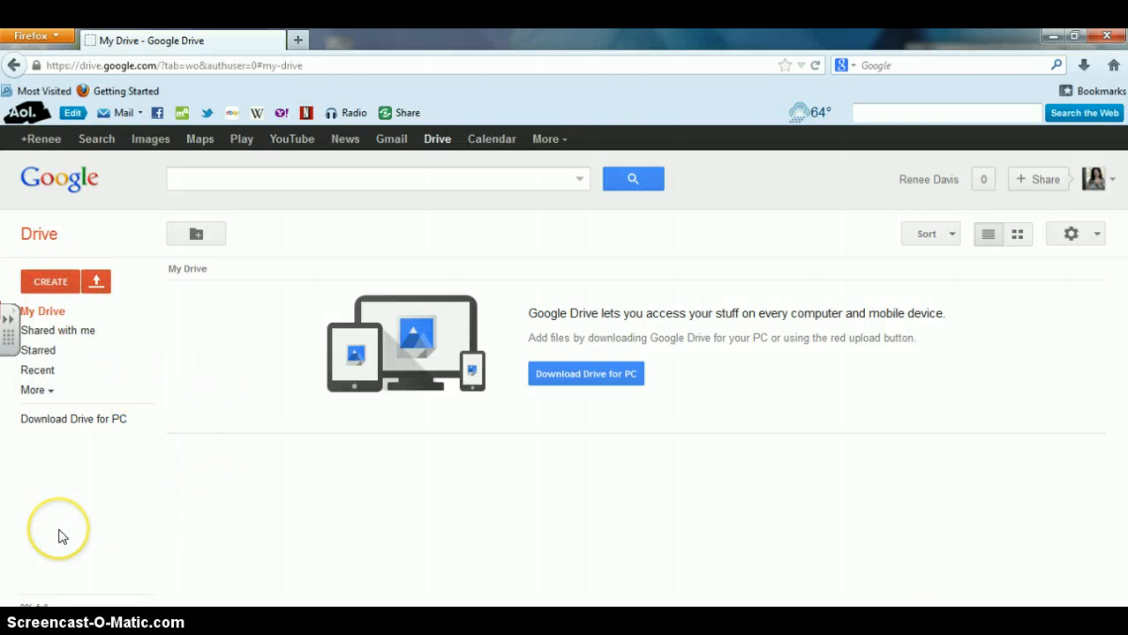
Create a new blank document from Drive's CREATE menu.
{"action": "left_click", "coordinate": [50, 286]}
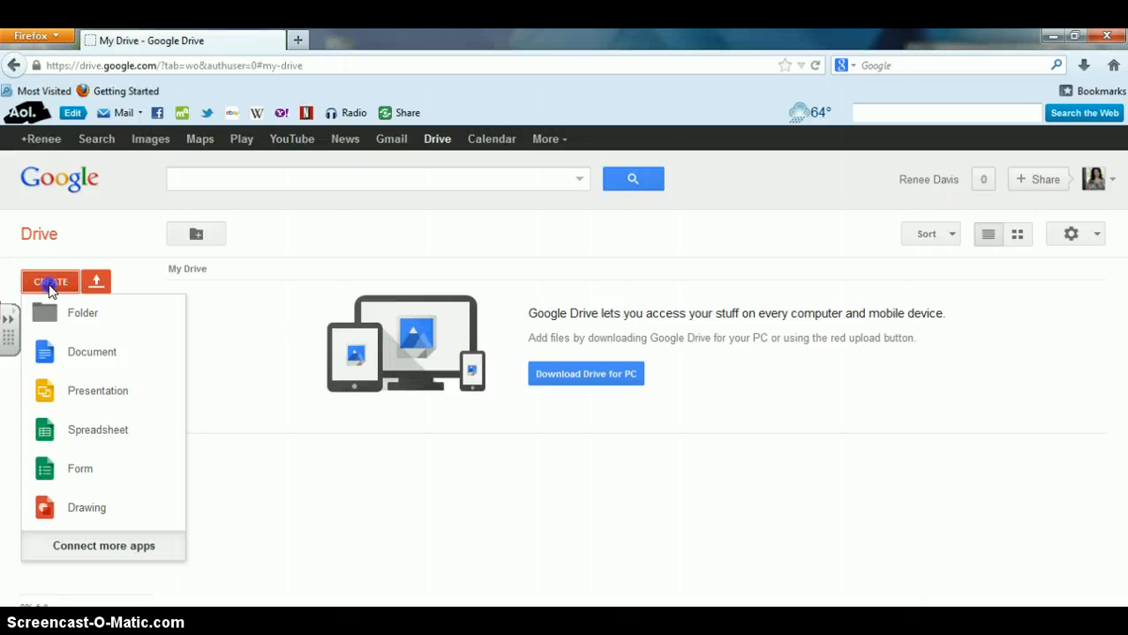
{"action": "left_click", "coordinate": [99, 354]}
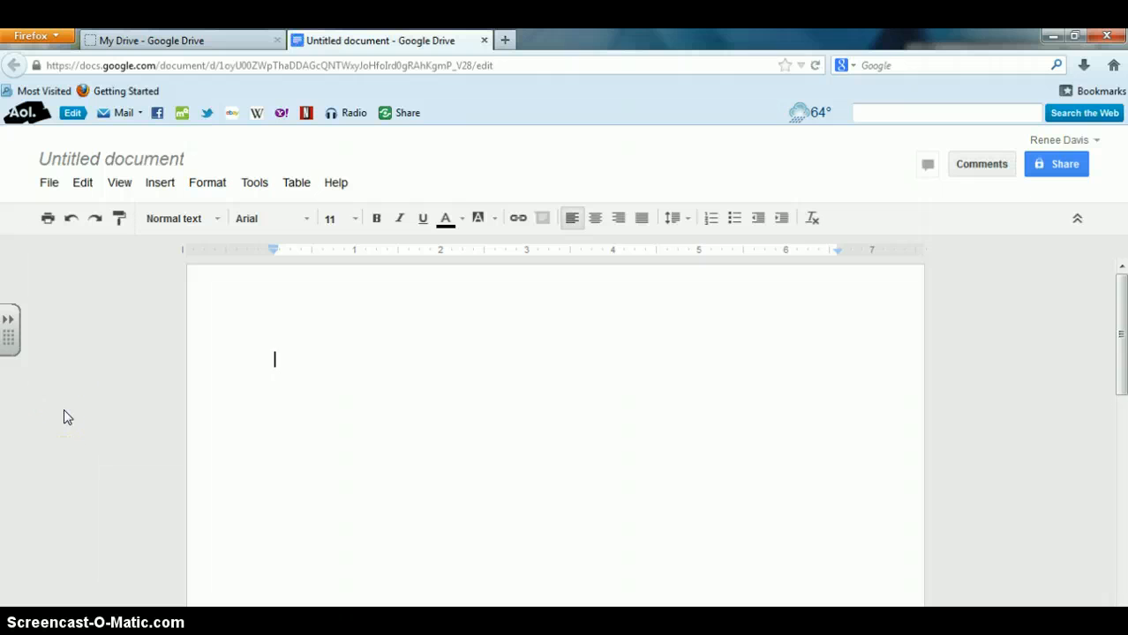
{"action": "left_click_drag", "start_coordinate": [64, 410], "coordinate": [97, 273]}
Replace the 'Untitled document' name with 'Summer' and confirm it.
{"action": "left_click", "coordinate": [114, 161]}
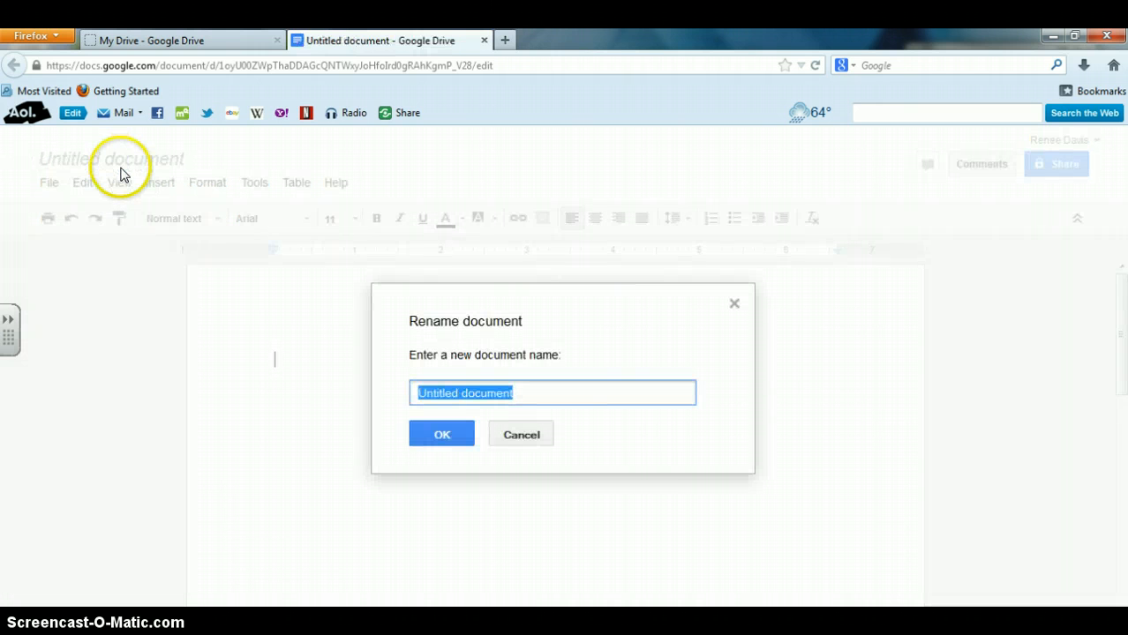
{"action": "key", "text": "BackSpace"}
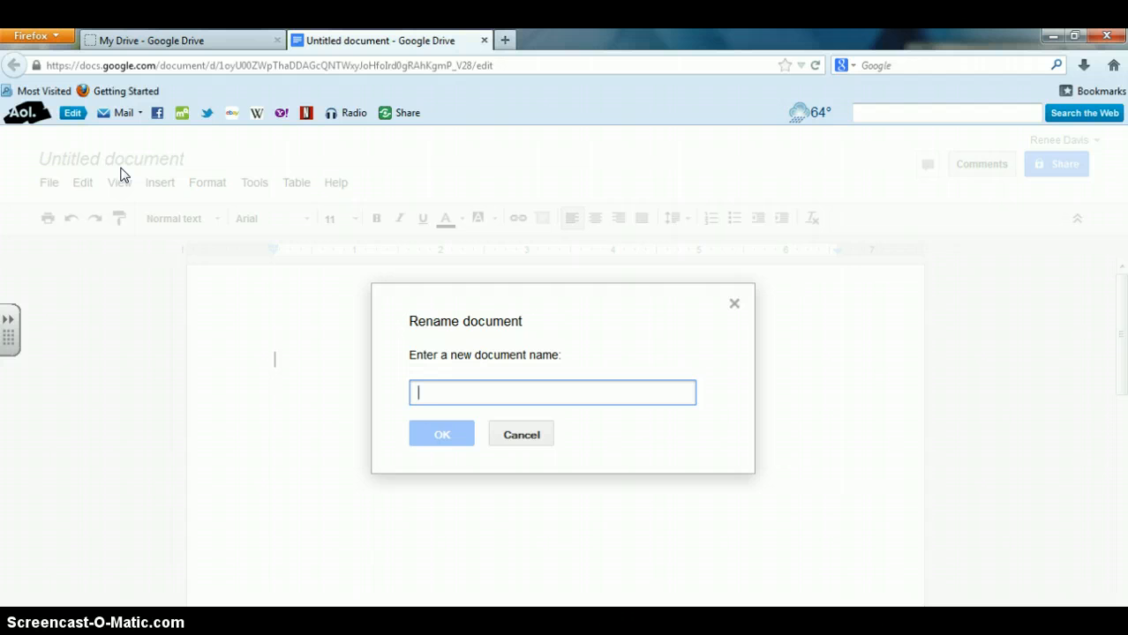
{"action": "type", "text": "Summer"}
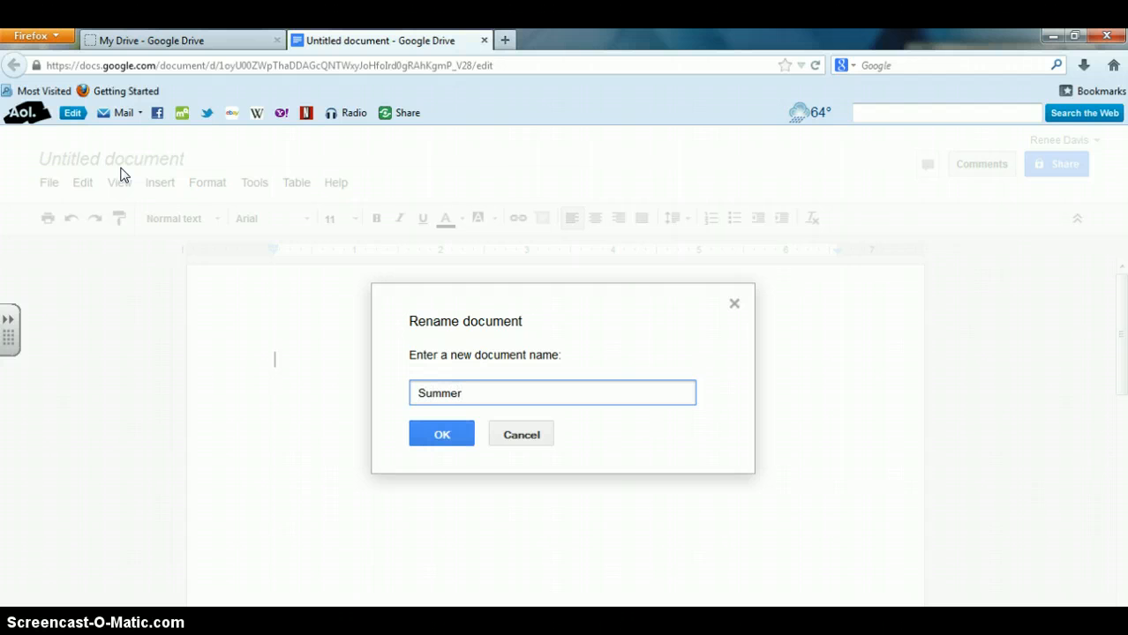
{"action": "left_click", "coordinate": [438, 436]}
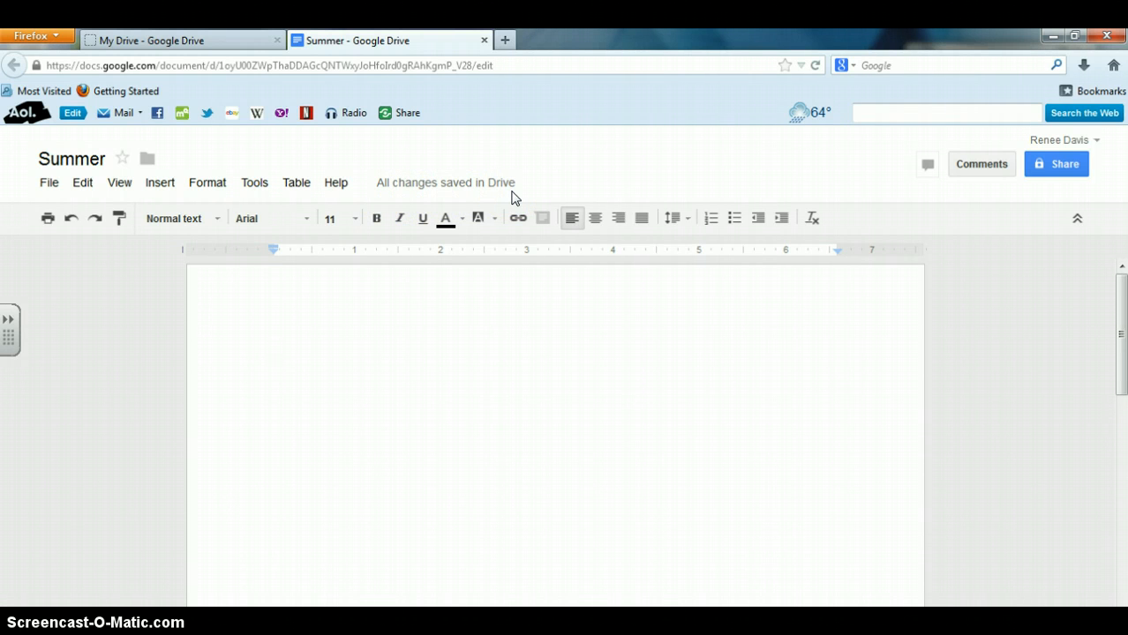
{"action": "left_click", "coordinate": [385, 399]}
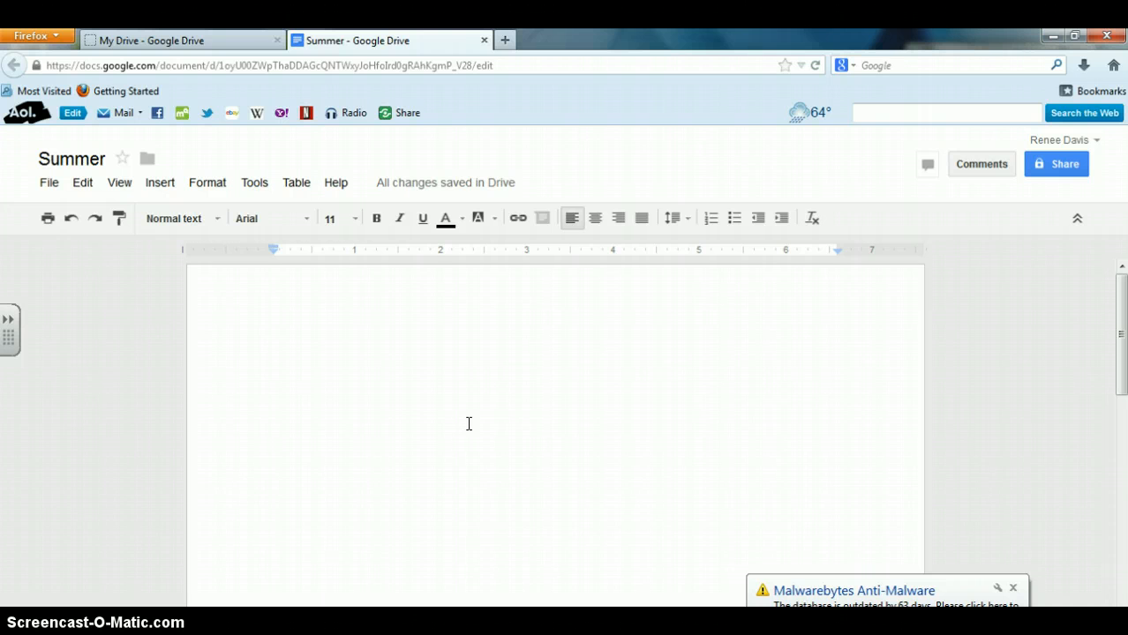
Type 'I had a great summer. We went to Cedar Point.' as the opening text.
{"action": "type", "text": "I had a gr"}
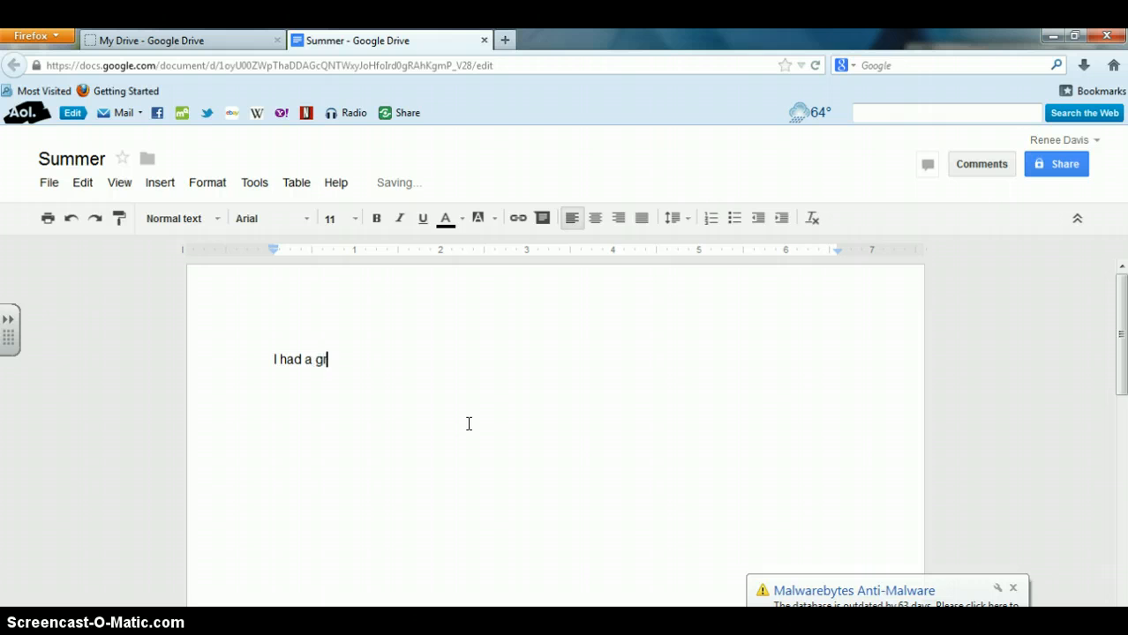
{"action": "type", "text": "eat summer.  "}
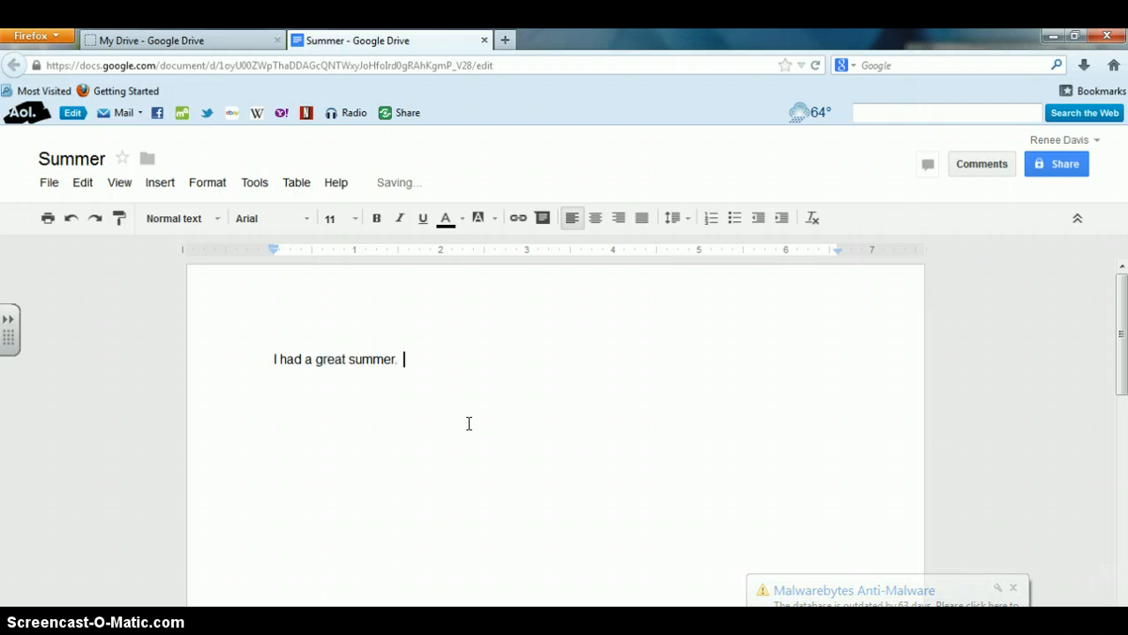
{"action": "type", "text": "We went to Cedar Point"}
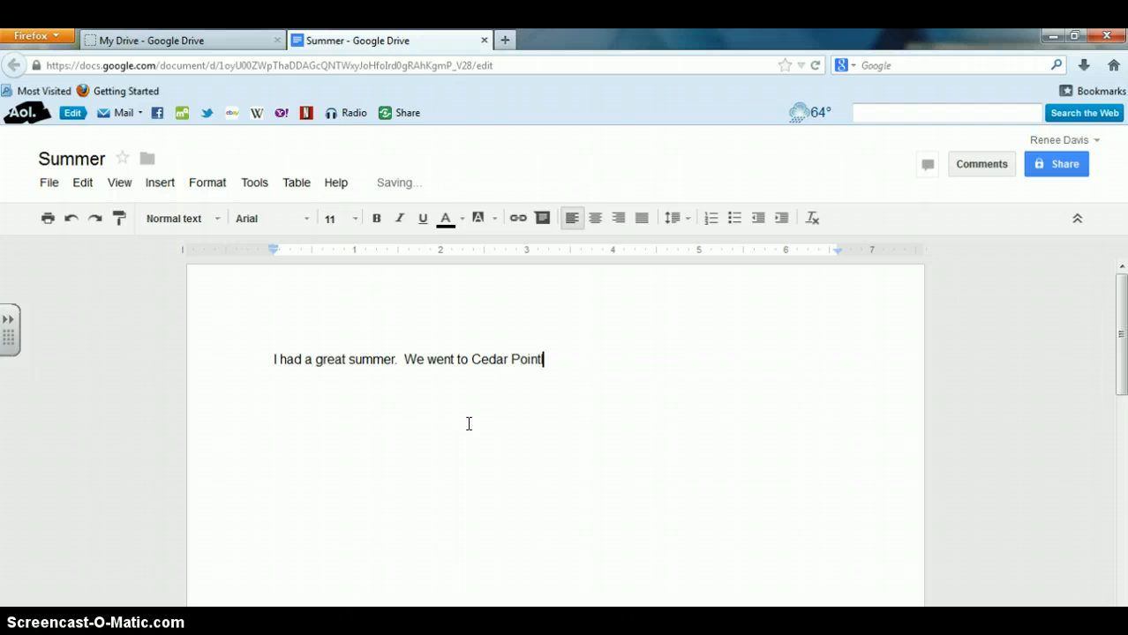
{"action": "type", "text": "."}
{"action": "left_click", "coordinate": [473, 417]}
{"action": "left_click", "coordinate": [616, 412]}
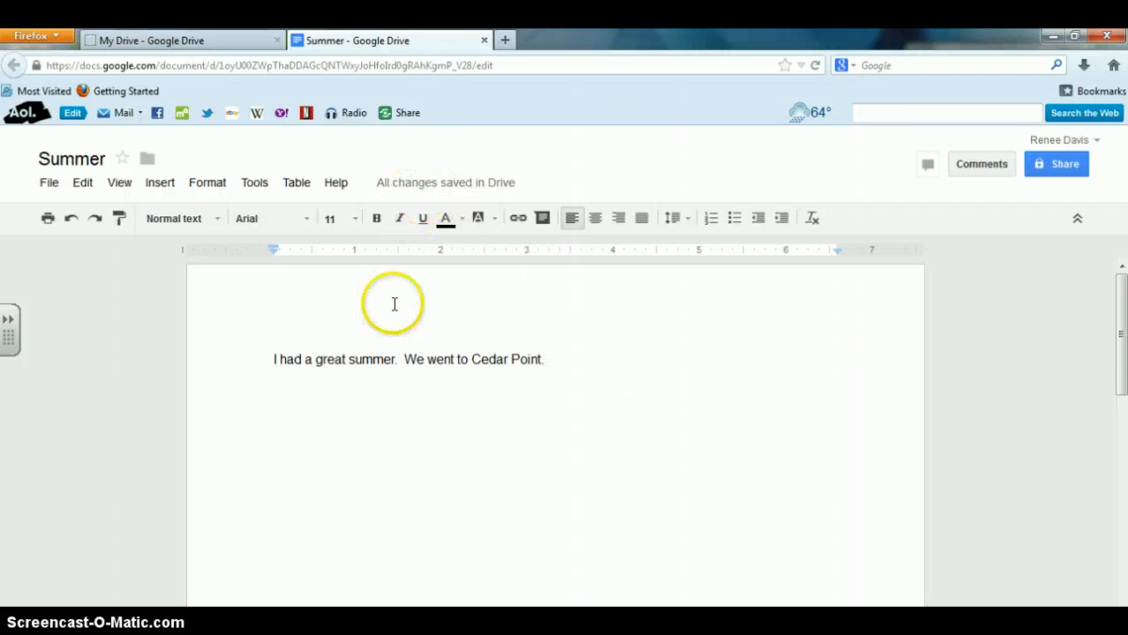
{"action": "left_click", "coordinate": [210, 42]}
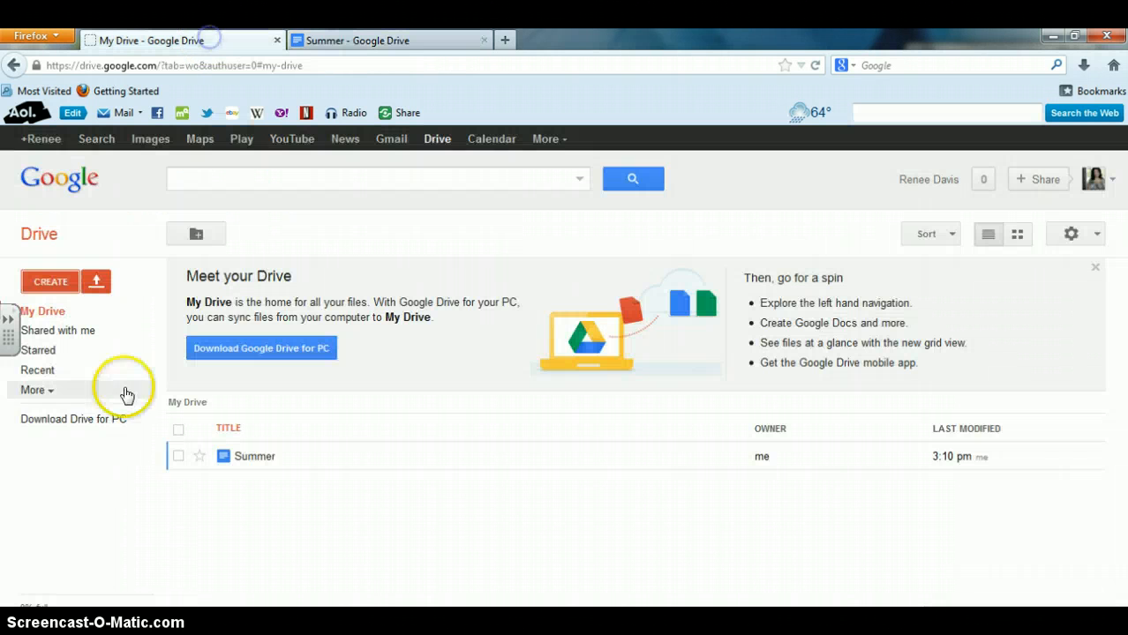
{"action": "left_click", "coordinate": [264, 468]}
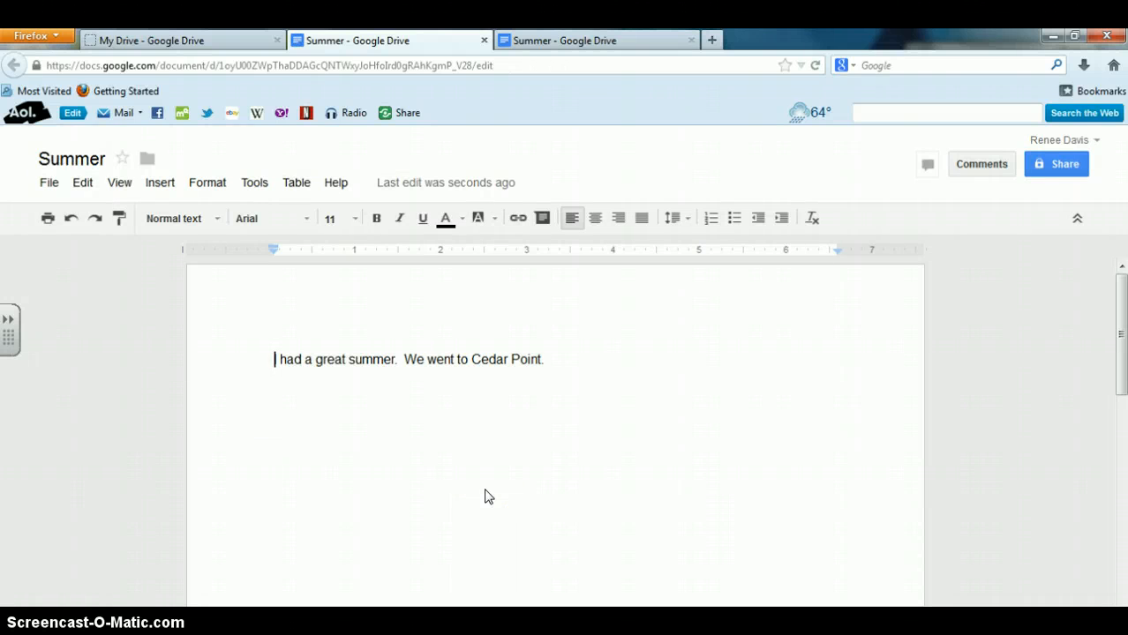
{"action": "left_click", "coordinate": [483, 40]}
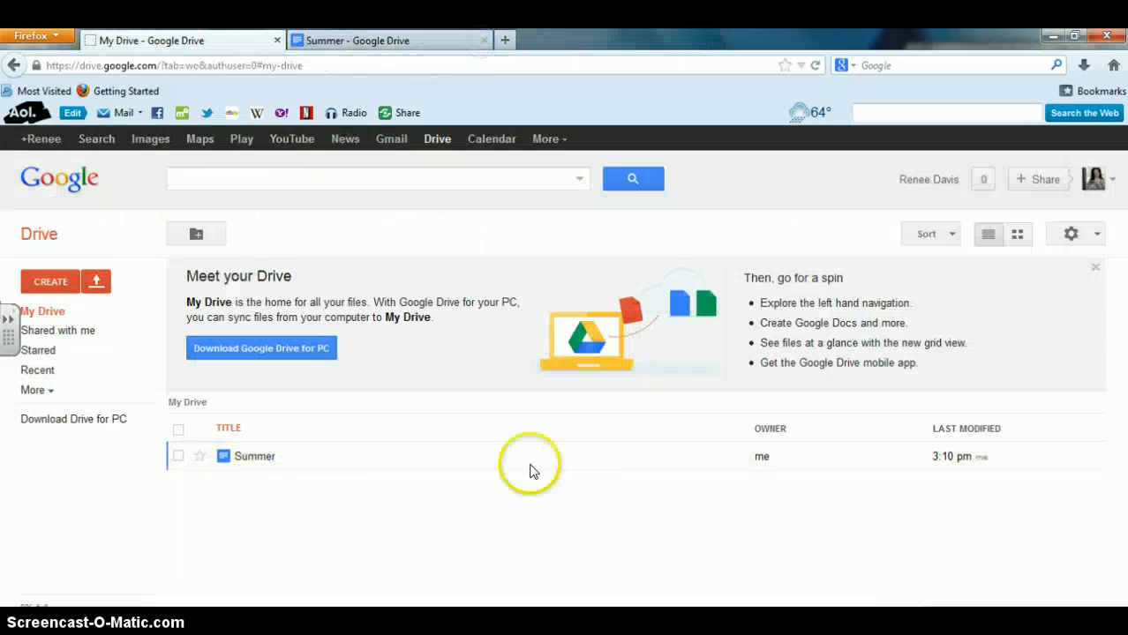
{"action": "left_click", "coordinate": [372, 43]}
{"action": "left_click", "coordinate": [718, 446]}
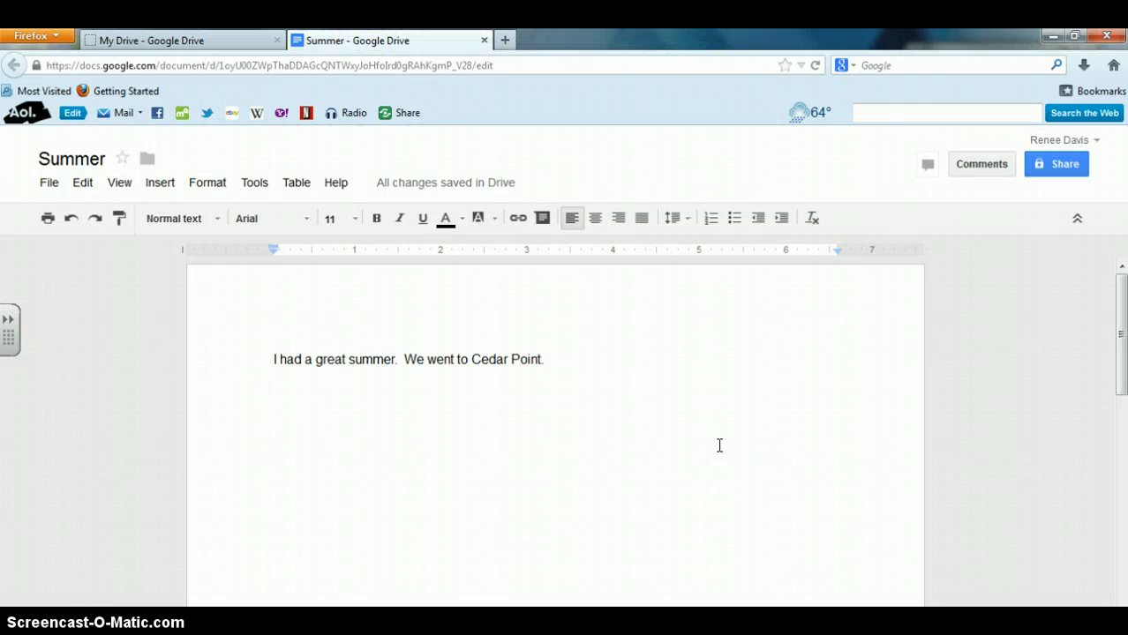
Append 'We had a fun time.' at the end of the Cedar Point sentence.
{"action": "left_click", "coordinate": [694, 441]}
{"action": "type", "text": "We had "}
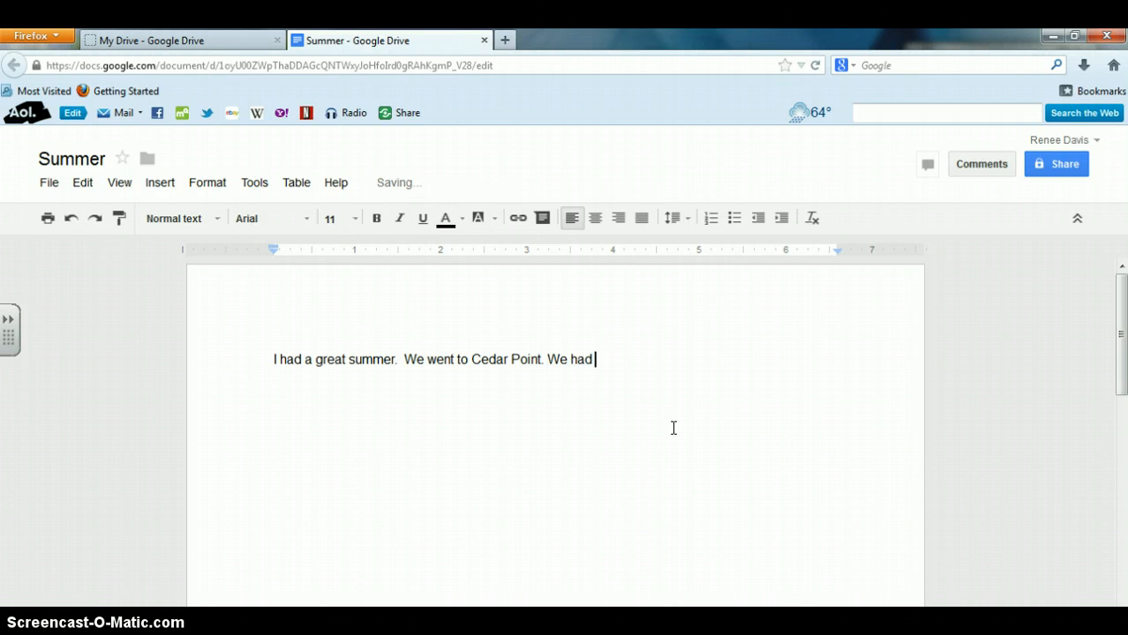
{"action": "type", "text": "a fun time."}
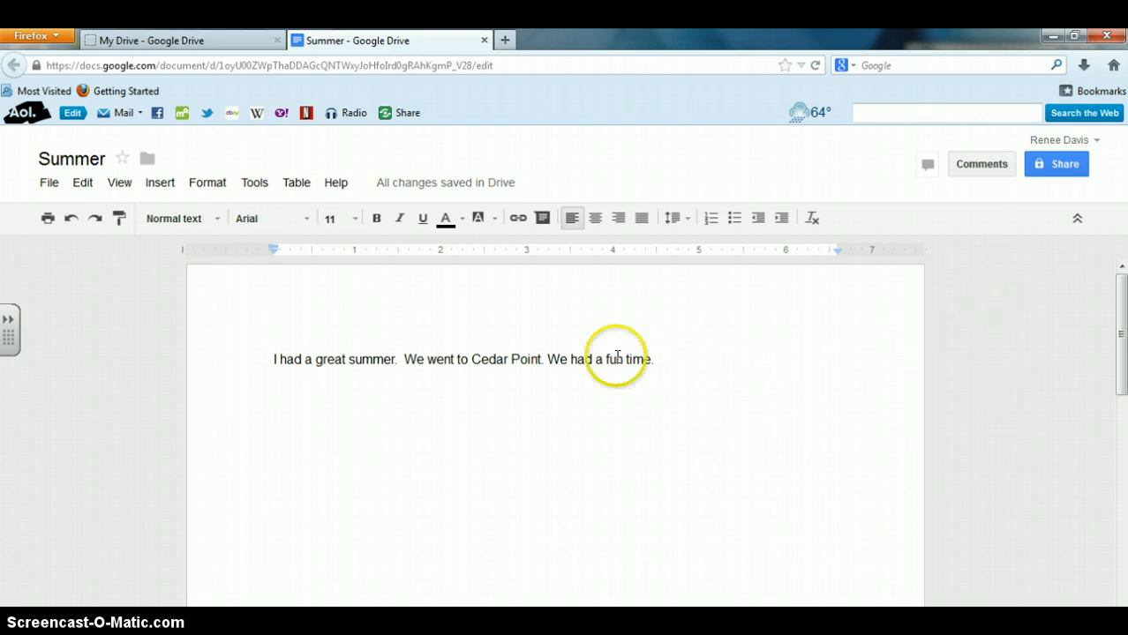
Restore the empty Today 3:10 PM revision from File > See revision history.
{"action": "left_click", "coordinate": [46, 189]}
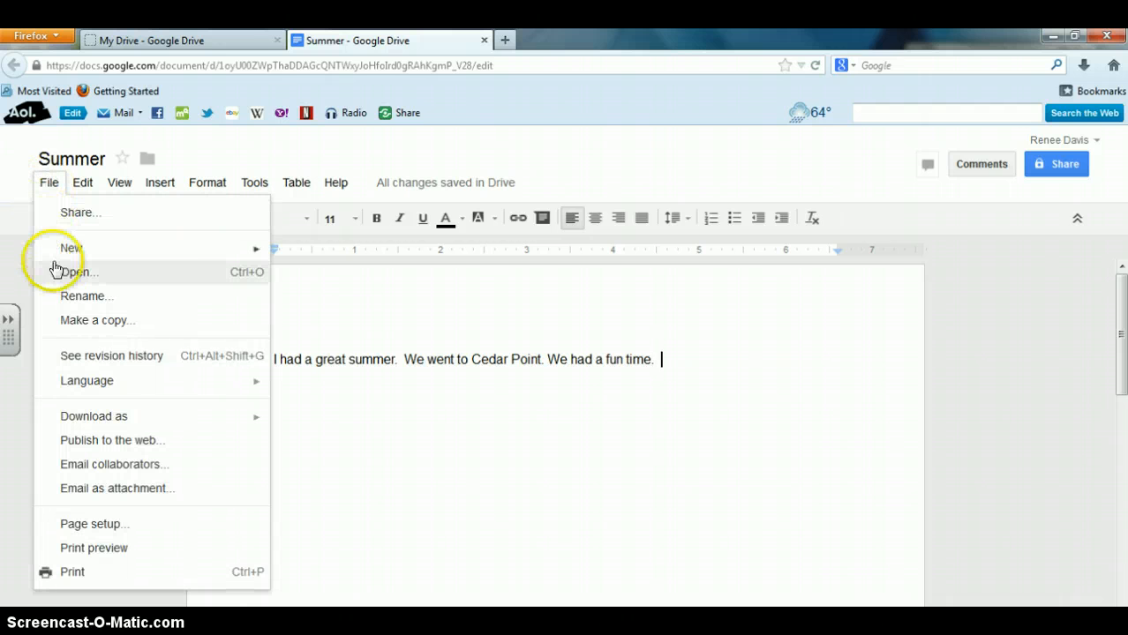
{"action": "left_click", "coordinate": [88, 364]}
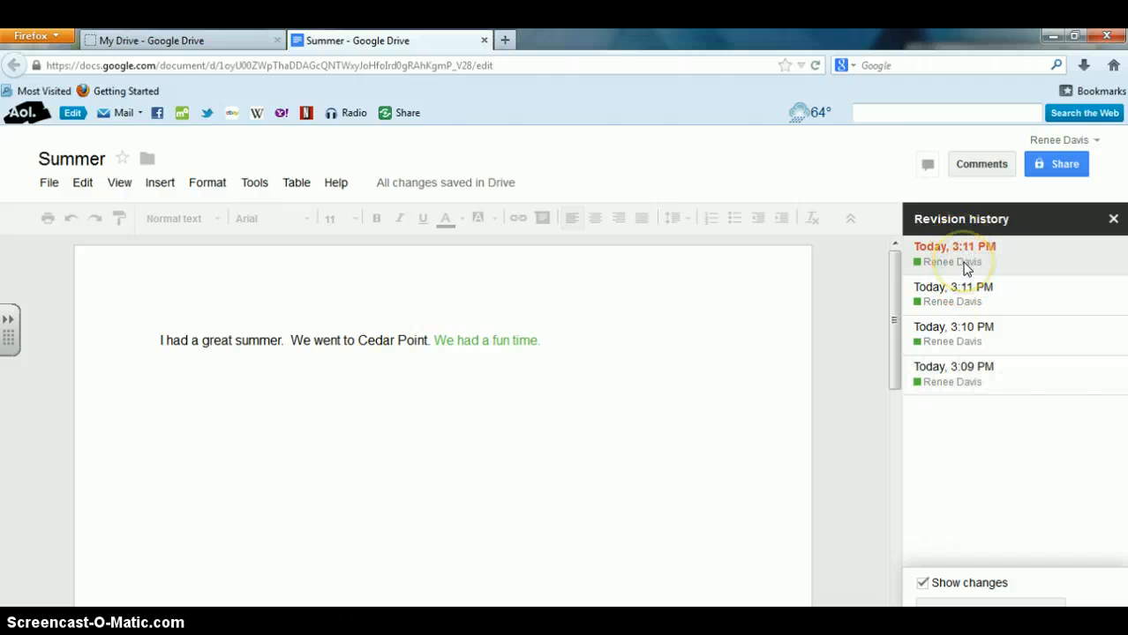
{"action": "left_click", "coordinate": [956, 341]}
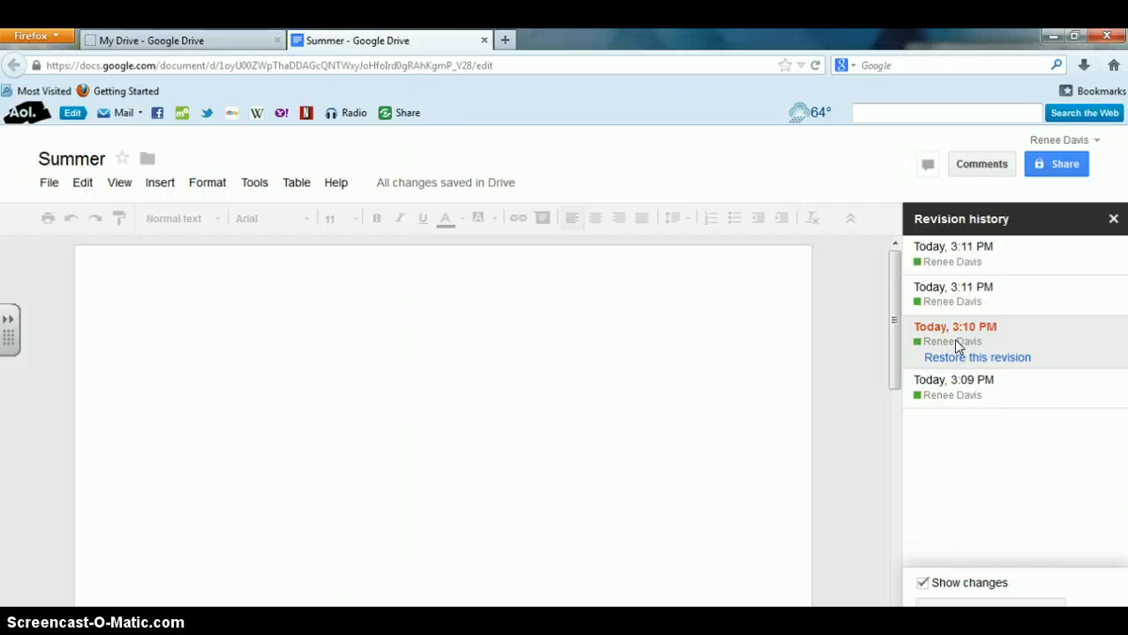
{"action": "left_click", "coordinate": [971, 356]}
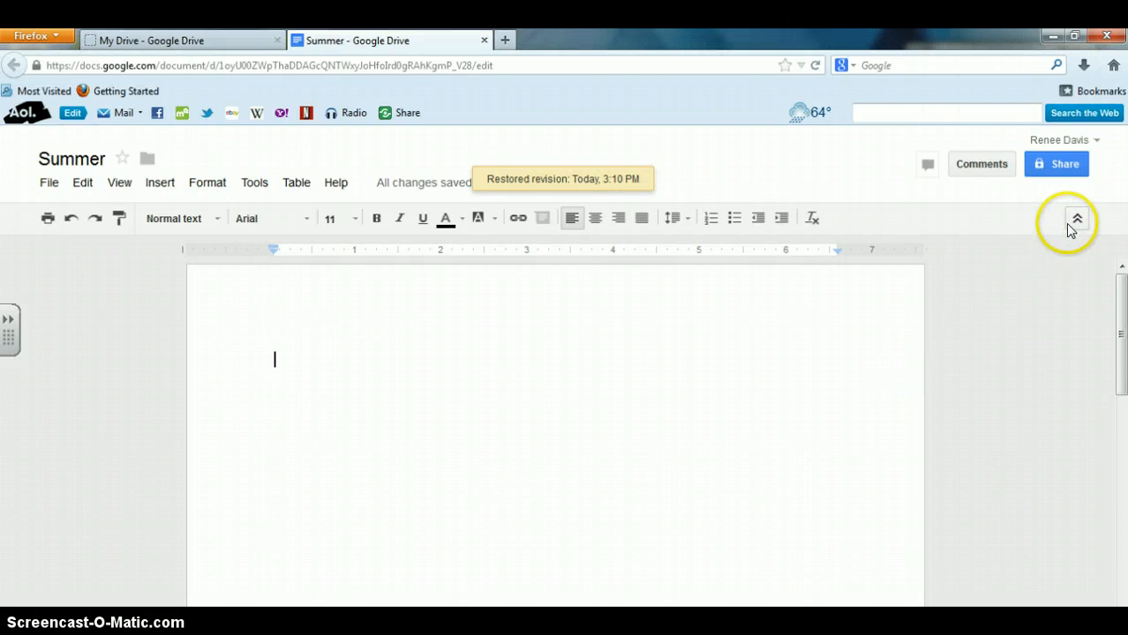
Restore the Today 3:11 PM revision containing the summer and Cedar Point sentences.
{"action": "left_click", "coordinate": [50, 183]}
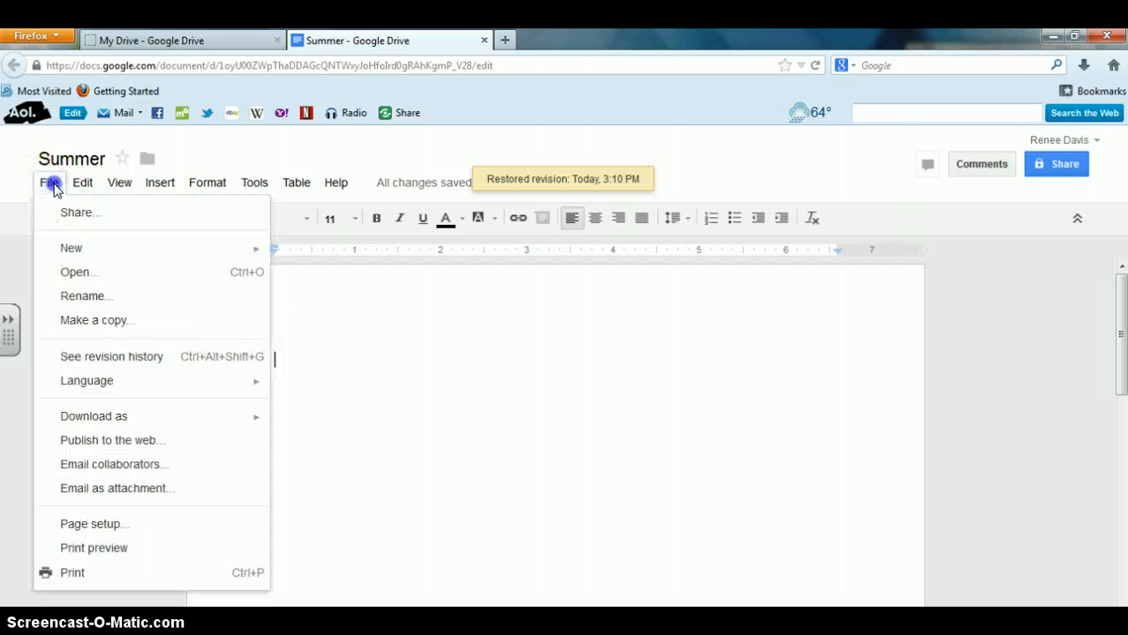
{"action": "left_click", "coordinate": [89, 355]}
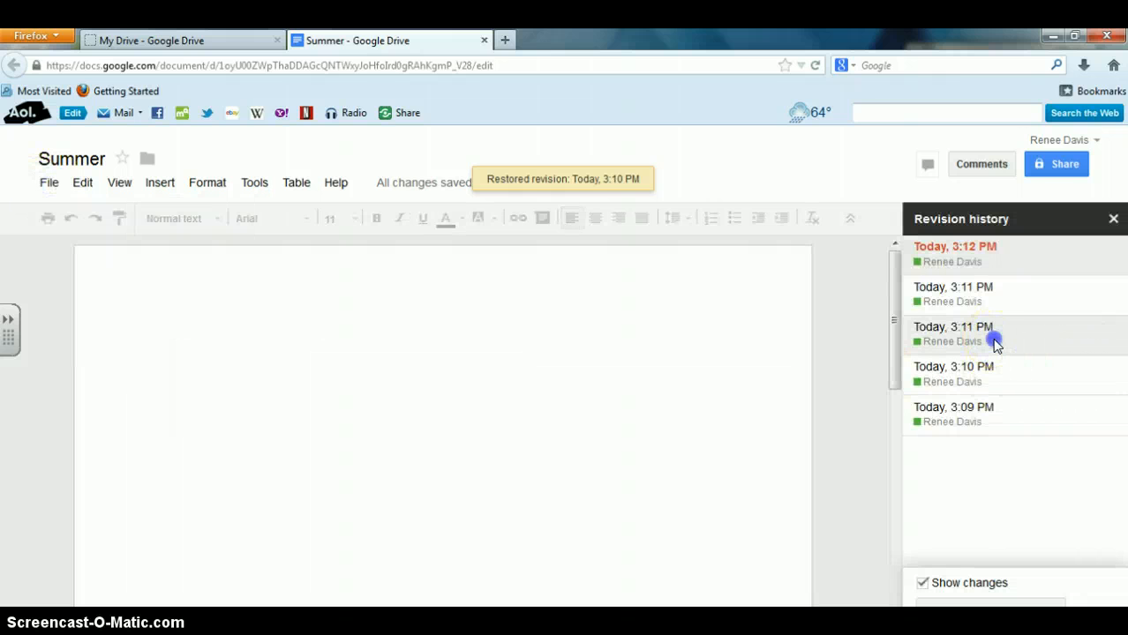
{"action": "left_click", "coordinate": [995, 343]}
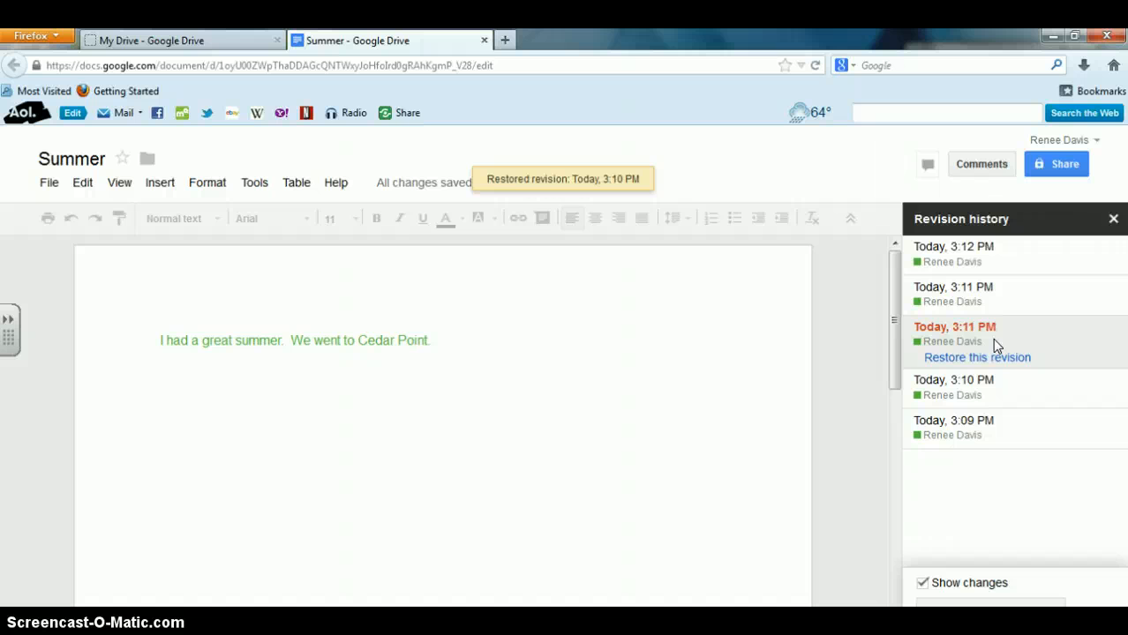
{"action": "left_click", "coordinate": [995, 354]}
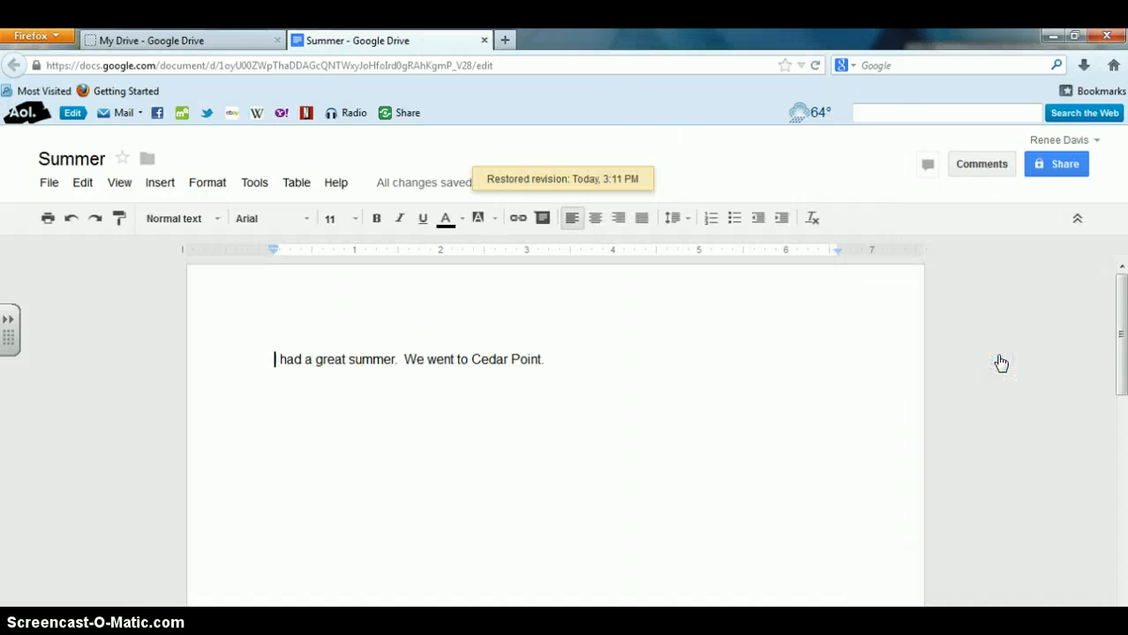
{"action": "left_click", "coordinate": [639, 359]}
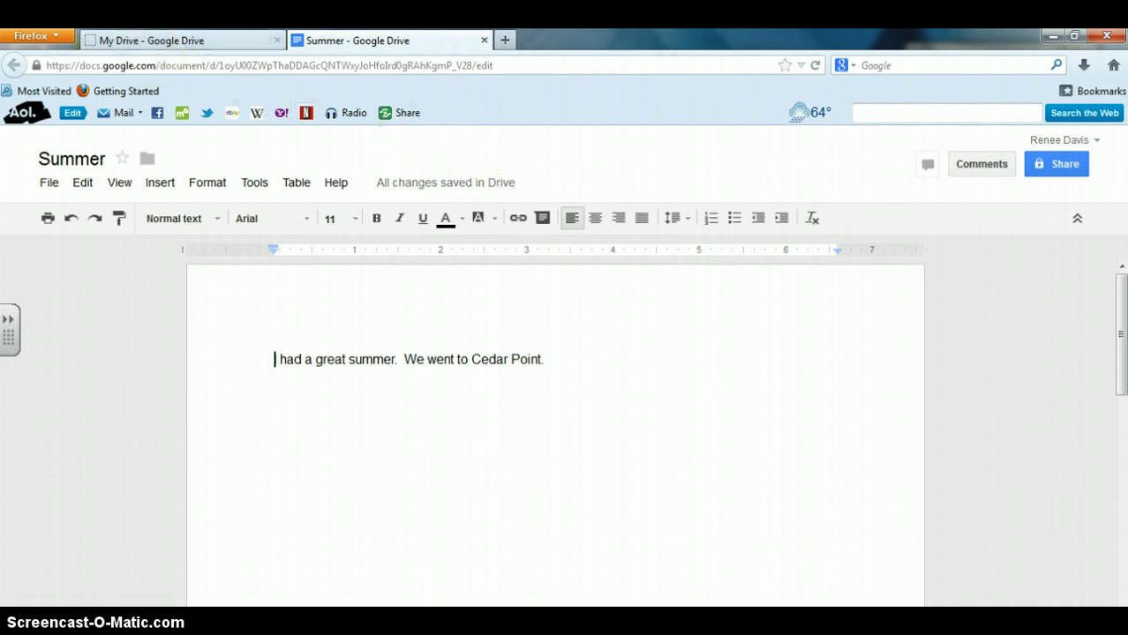
Open the sharing settings for Summer from the Drive file list.
{"action": "left_click", "coordinate": [174, 44]}
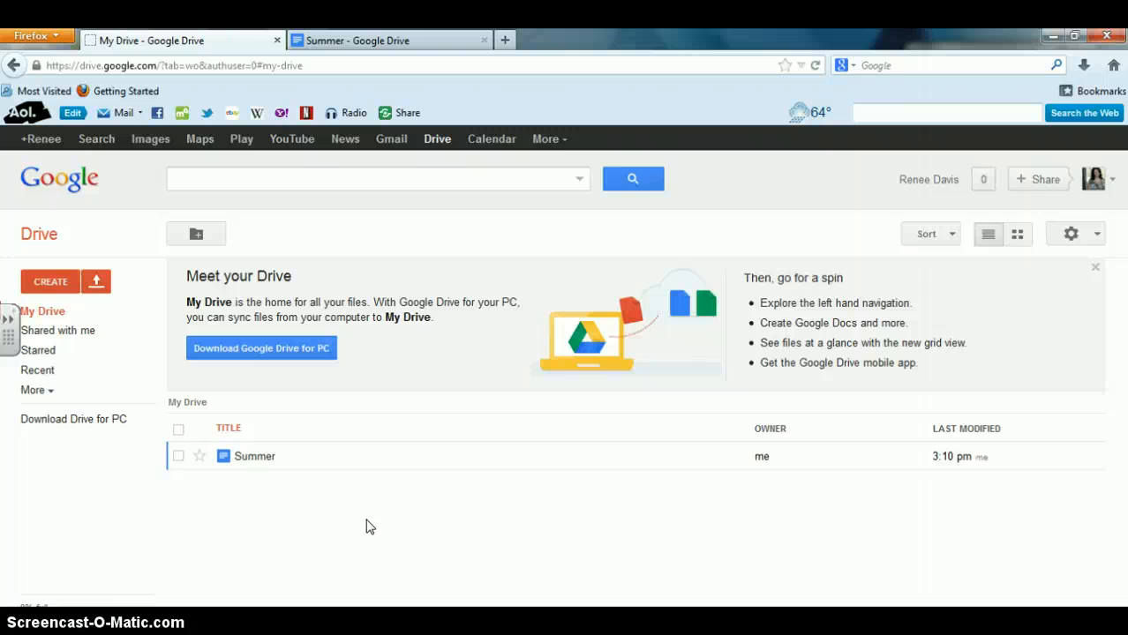
{"action": "right_click", "coordinate": [275, 460]}
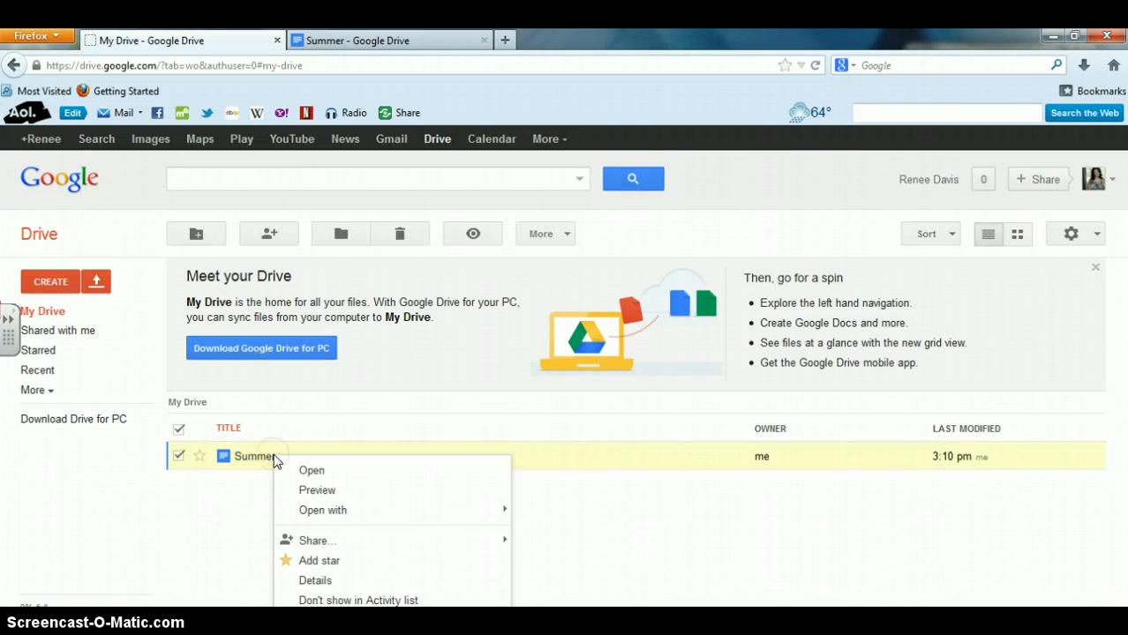
{"action": "mouse_move", "coordinate": [327, 541]}
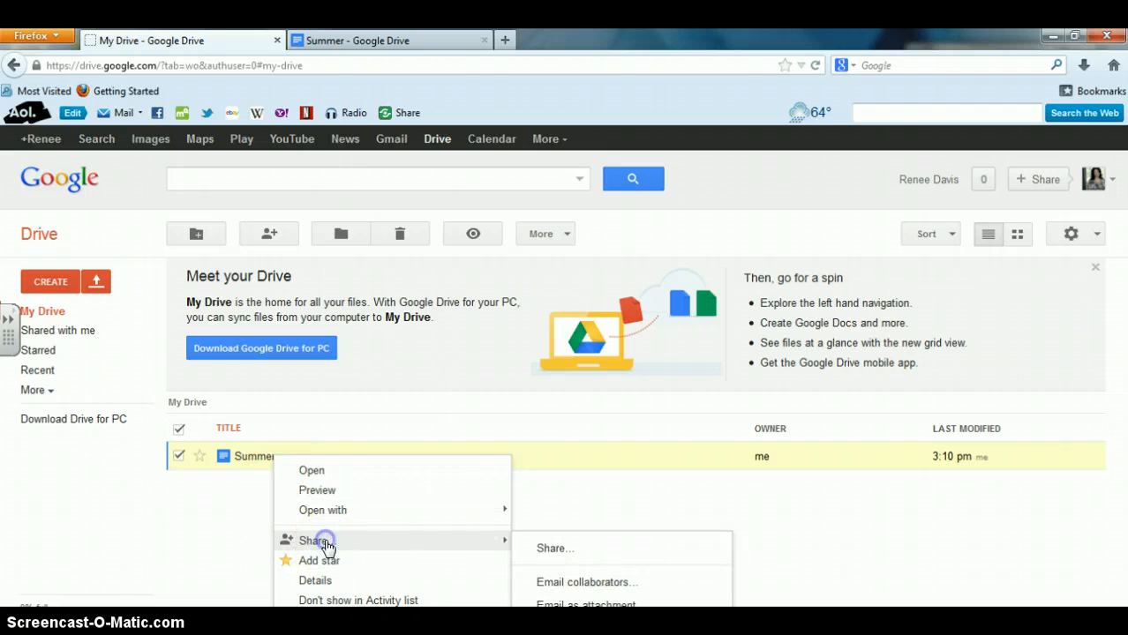
{"action": "left_click", "coordinate": [547, 551]}
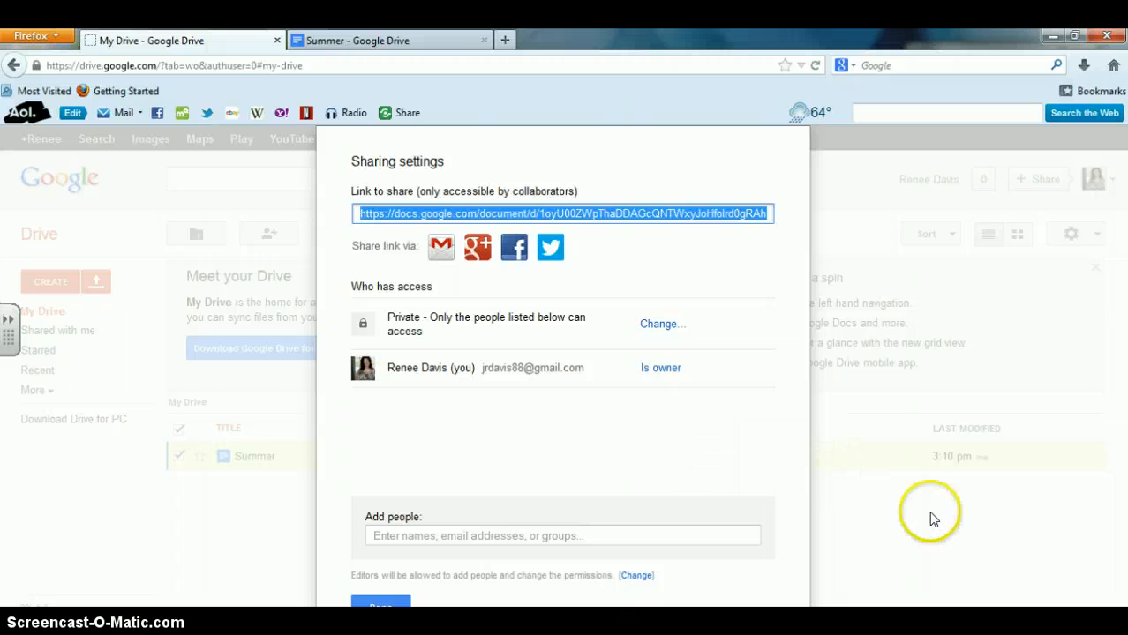
{"action": "left_click", "coordinate": [856, 607]}
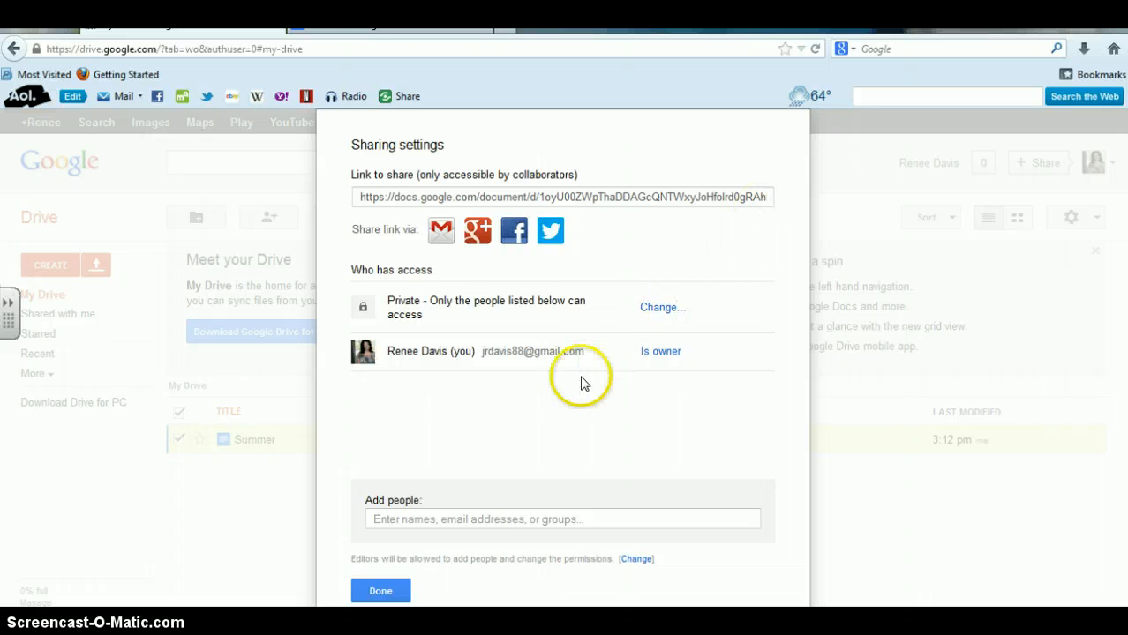
Add the collaborator's e-mail address with Can edit permission and save the sharing.
{"action": "left_click", "coordinate": [494, 519]}
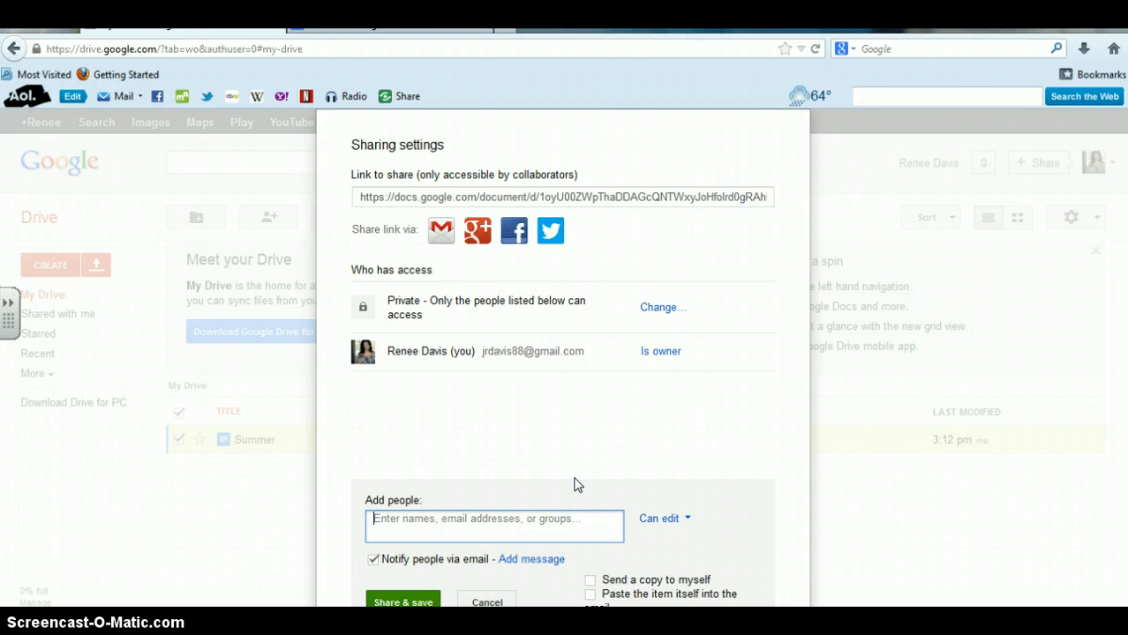
{"action": "type", "text": "rdavi"}
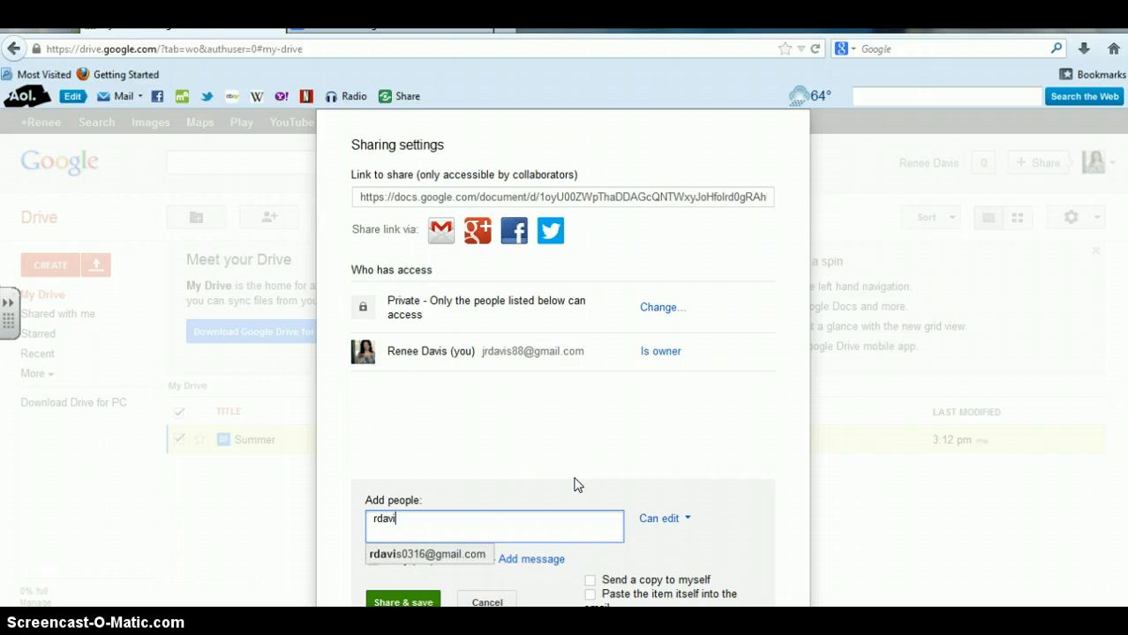
{"action": "left_click", "coordinate": [459, 555]}
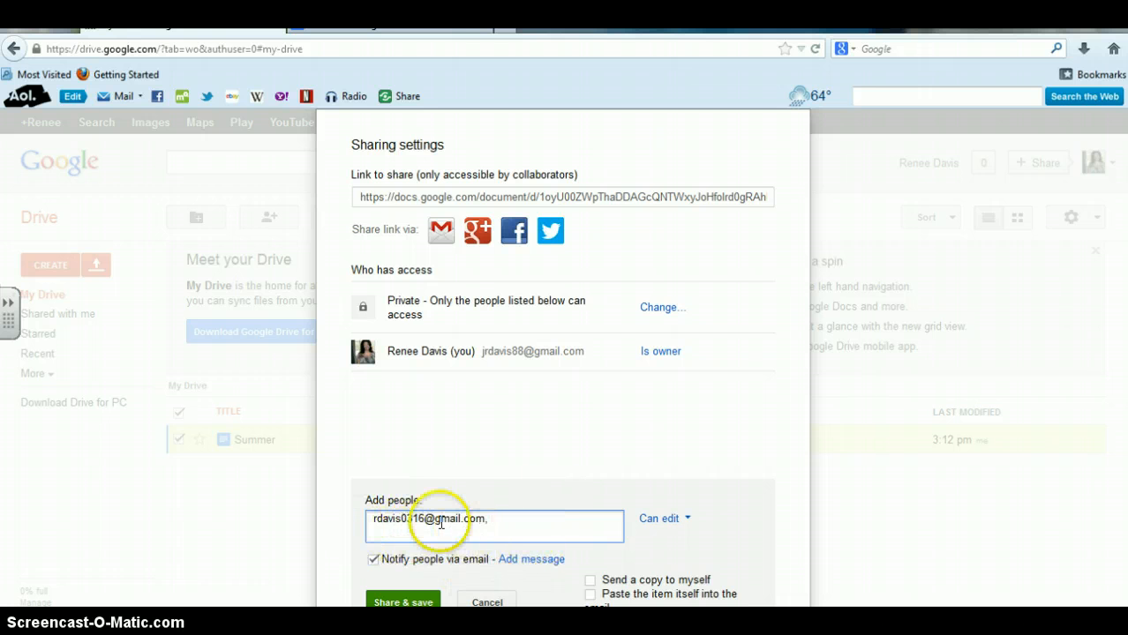
{"action": "left_click", "coordinate": [687, 527]}
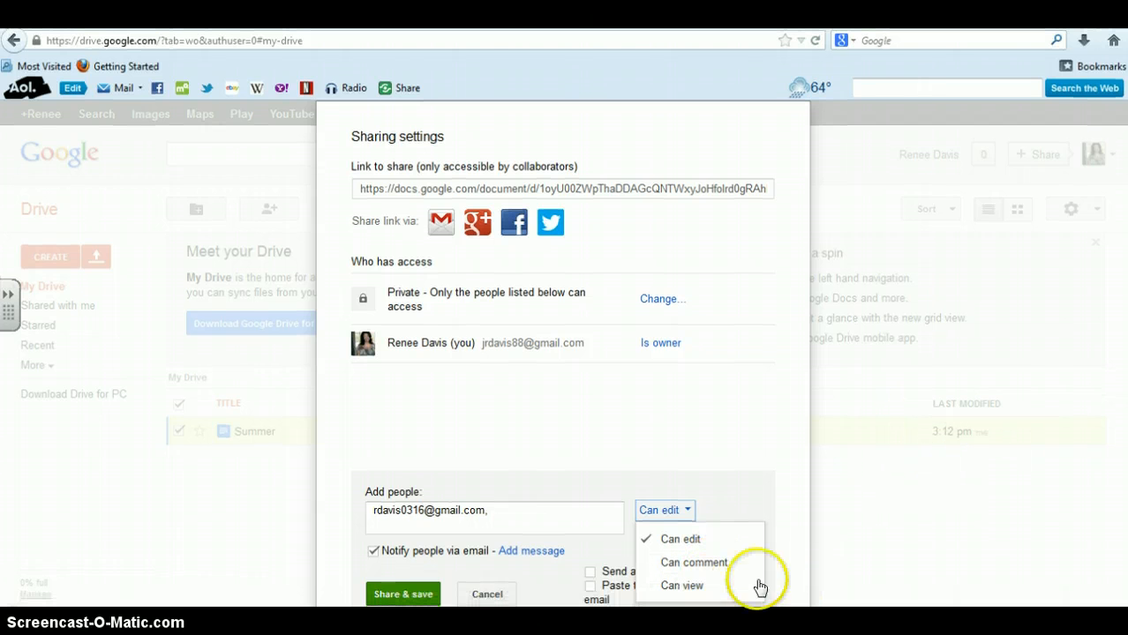
{"action": "left_click", "coordinate": [685, 538]}
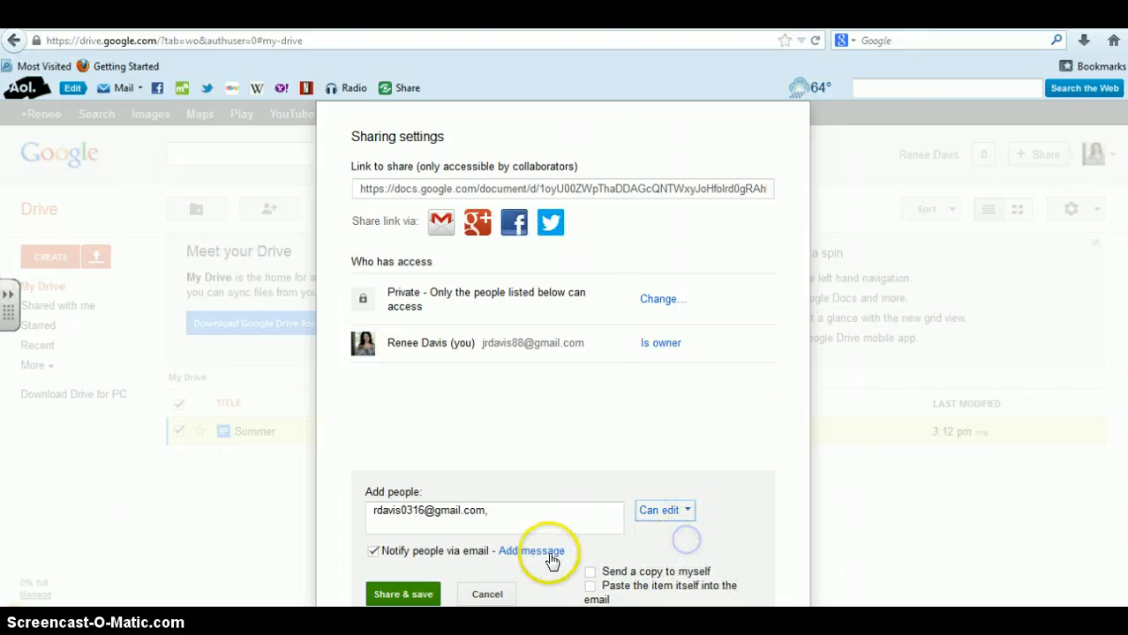
{"action": "left_click", "coordinate": [406, 598]}
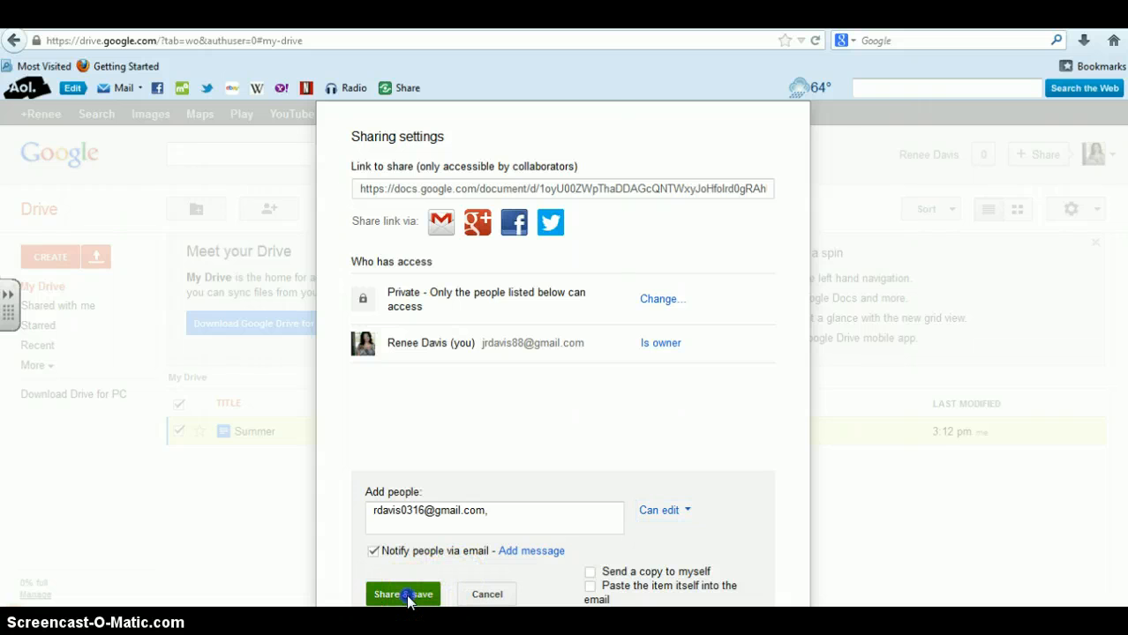
Confirm Share & save, keep the collaborator at Can edit, and close Sharing settings.
{"action": "left_click", "coordinate": [406, 597]}
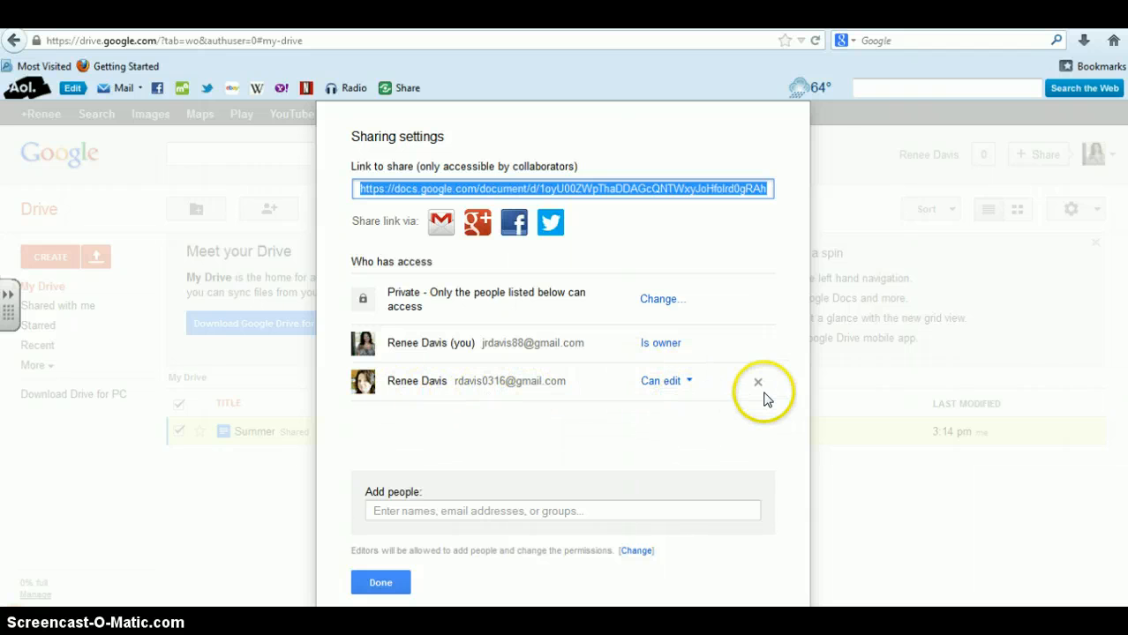
{"action": "left_click", "coordinate": [691, 387]}
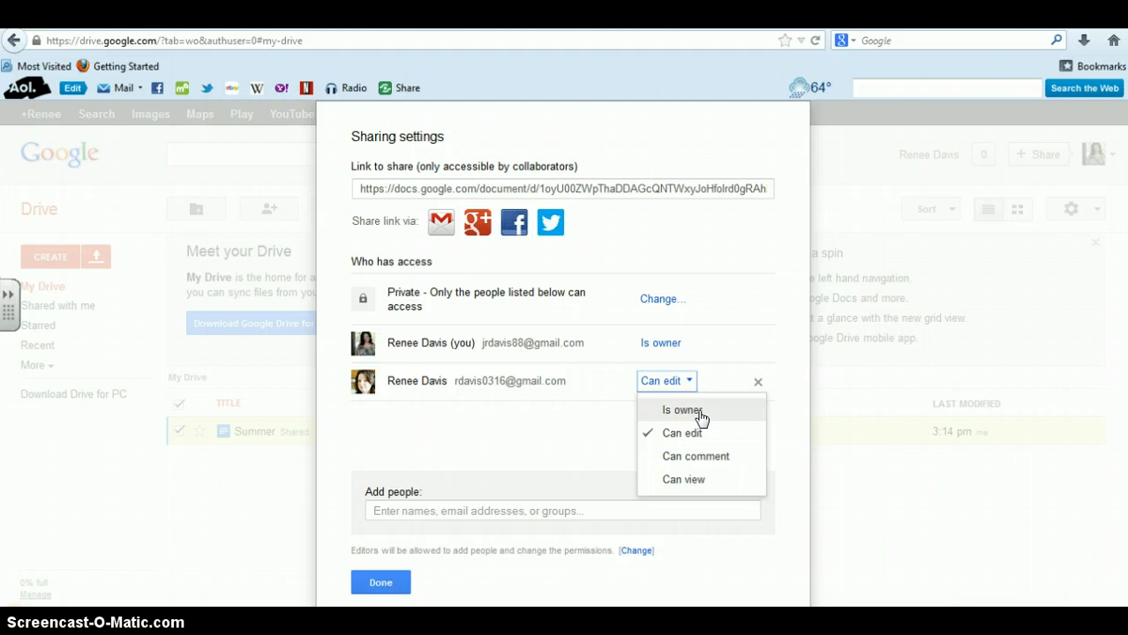
{"action": "left_click", "coordinate": [537, 423]}
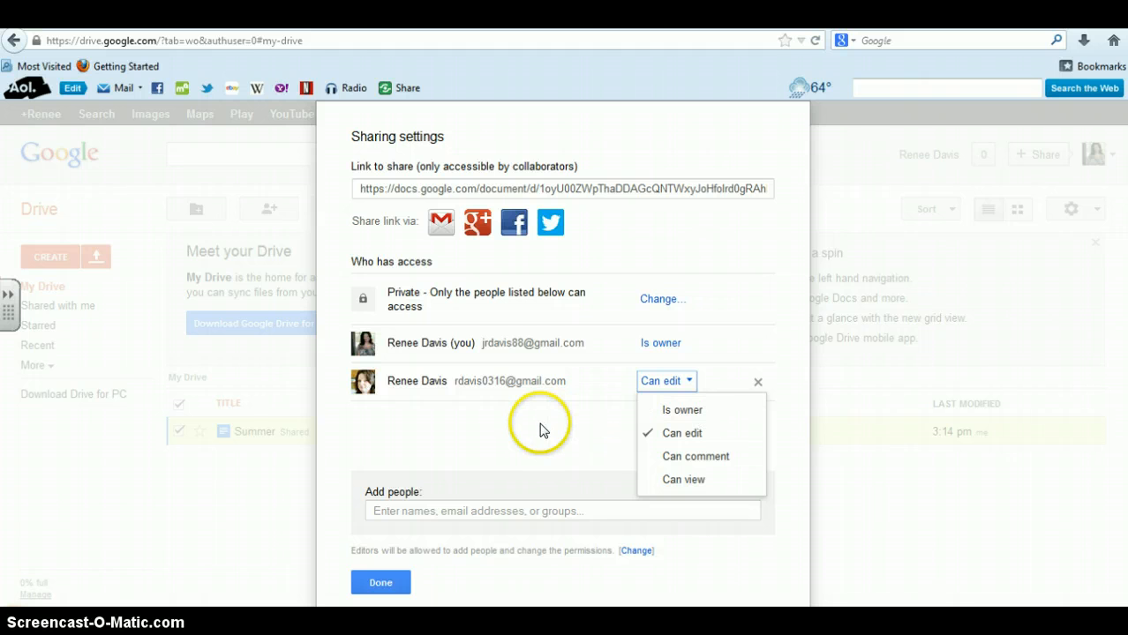
{"action": "left_click", "coordinate": [389, 580]}
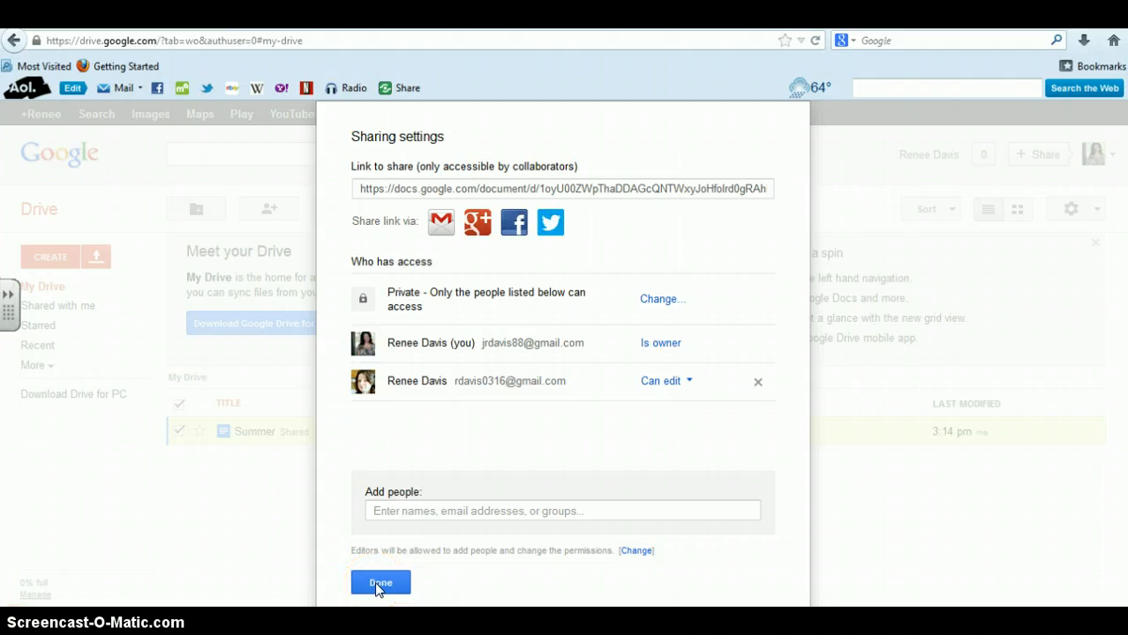
{"action": "left_click", "coordinate": [380, 586]}
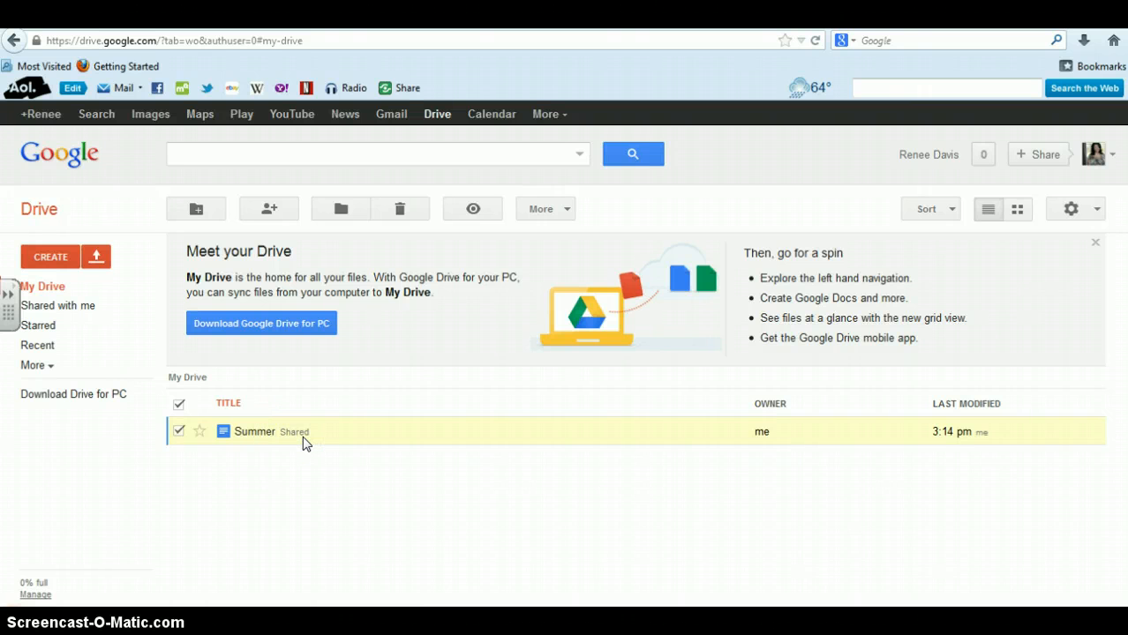
Sign out of the owner account and sign in with the collaborator's saved address and password.
{"action": "left_click", "coordinate": [1112, 162]}
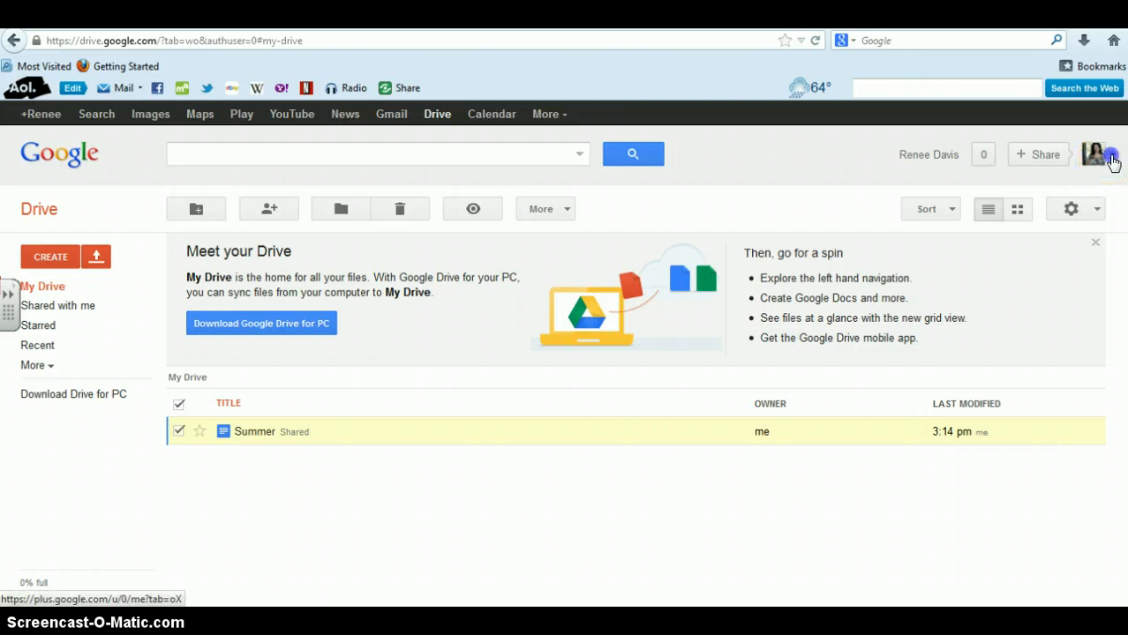
{"action": "left_click", "coordinate": [1085, 322]}
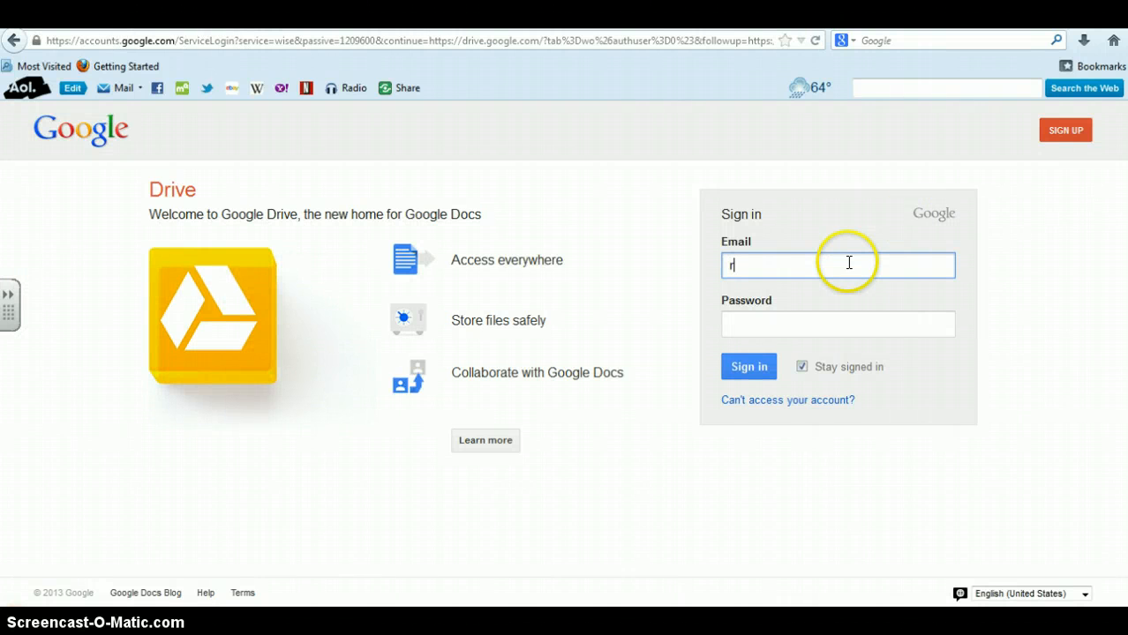
{"action": "type", "text": "daiv"}
{"action": "key", "text": "BackSpace"}
{"action": "key", "text": "BackSpace"}
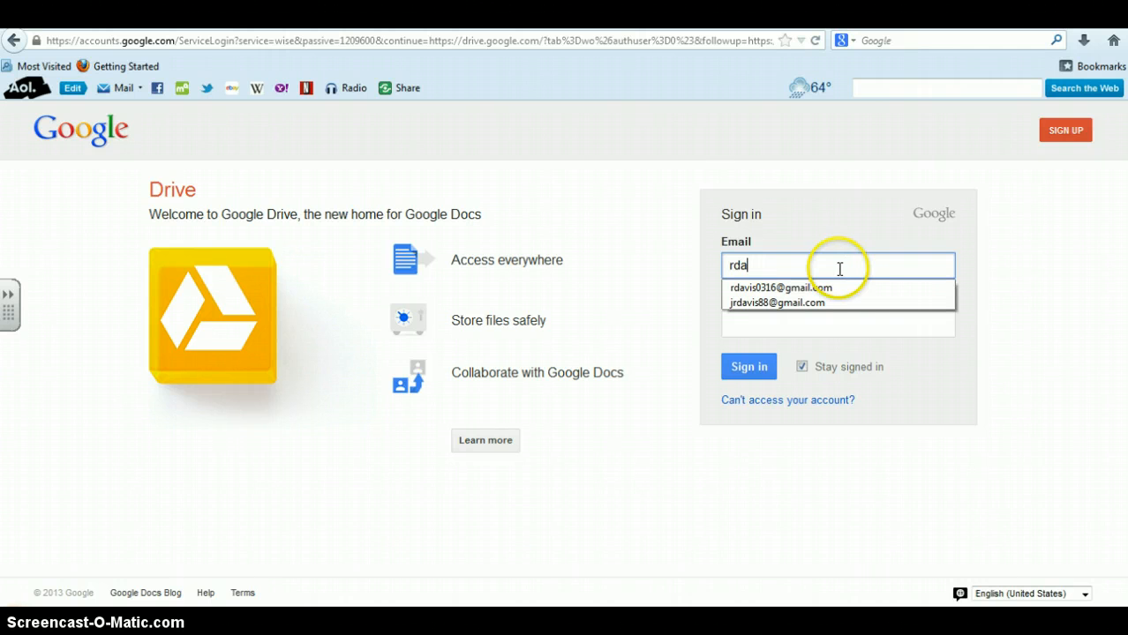
{"action": "left_click", "coordinate": [826, 286]}
{"action": "left_click", "coordinate": [821, 326]}
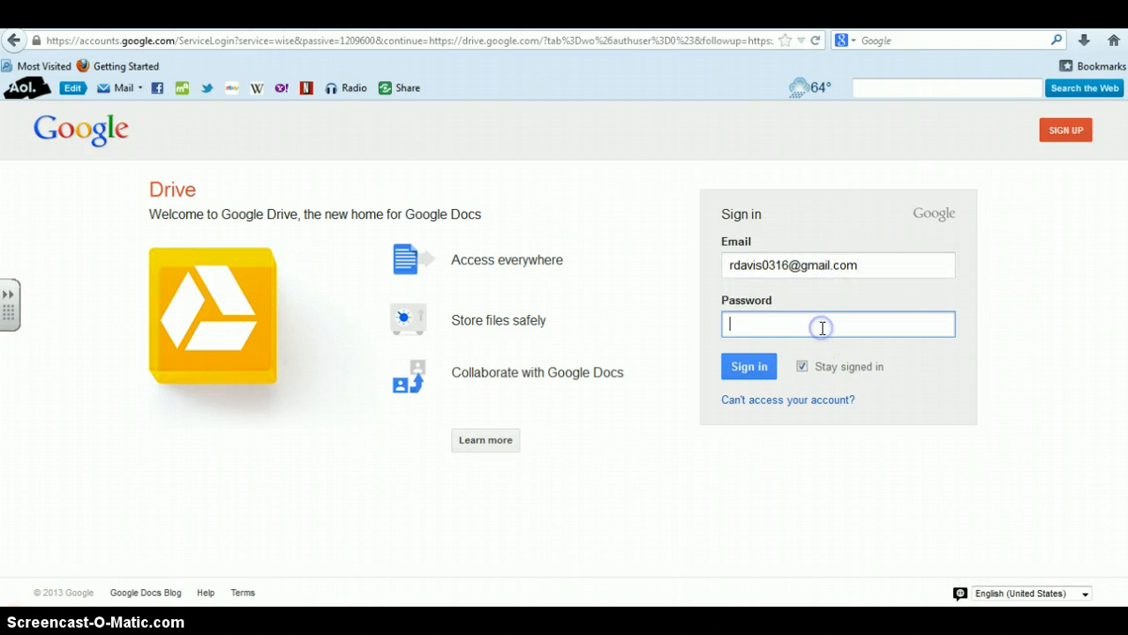
{"action": "key", "text": "Return"}
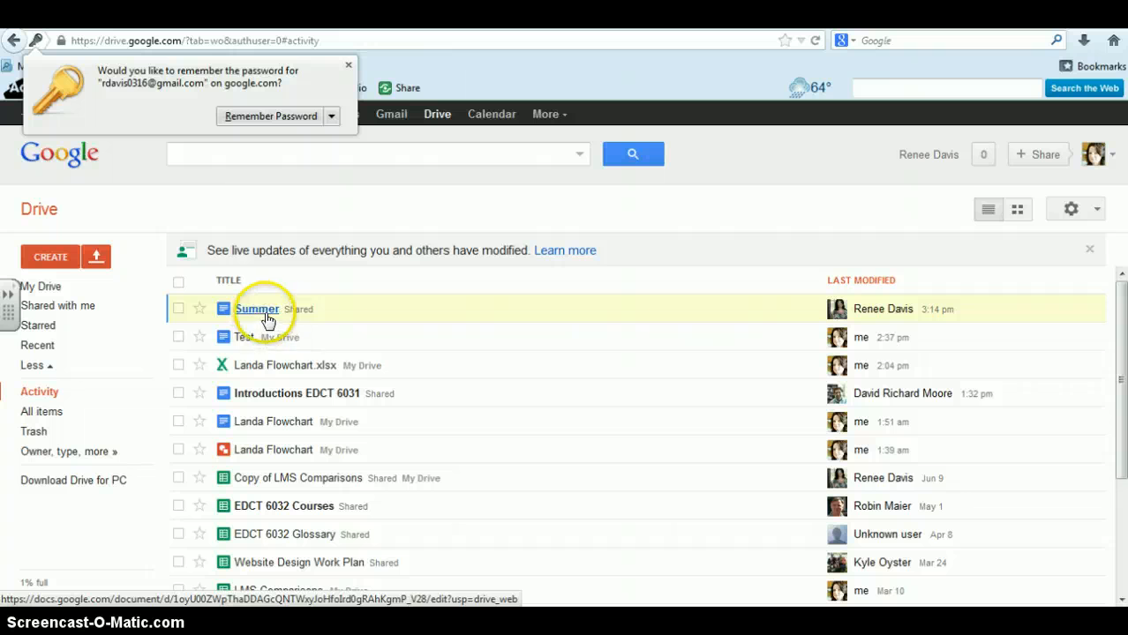
Open Summer from the Shared with me list and place the cursor after 'Cedar Point.'.
{"action": "left_click", "coordinate": [43, 306]}
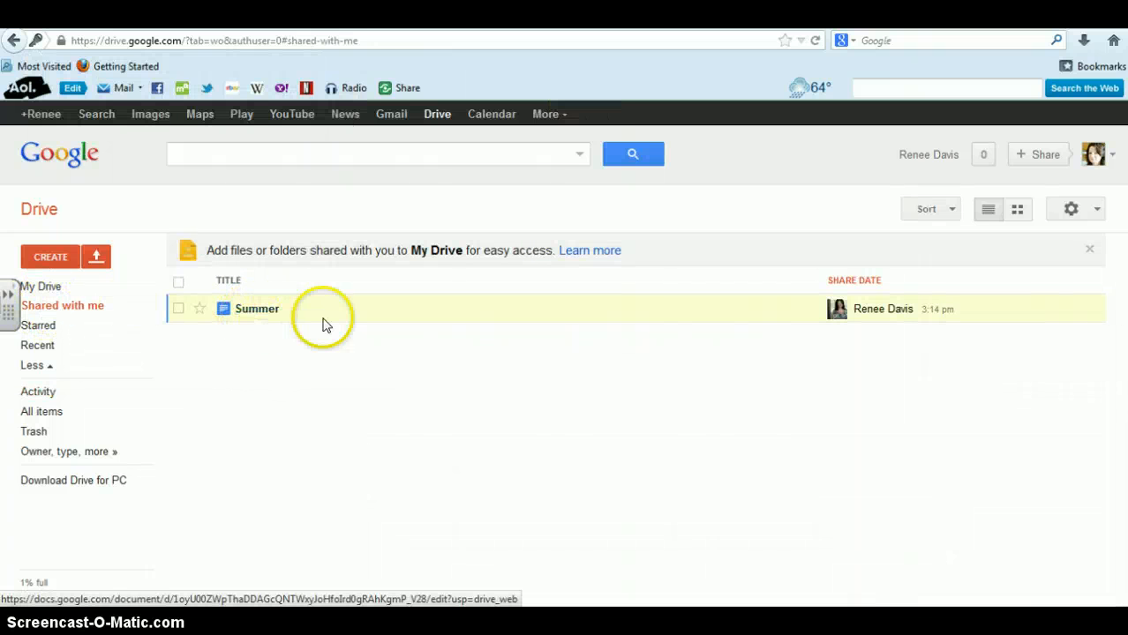
{"action": "left_click", "coordinate": [269, 318]}
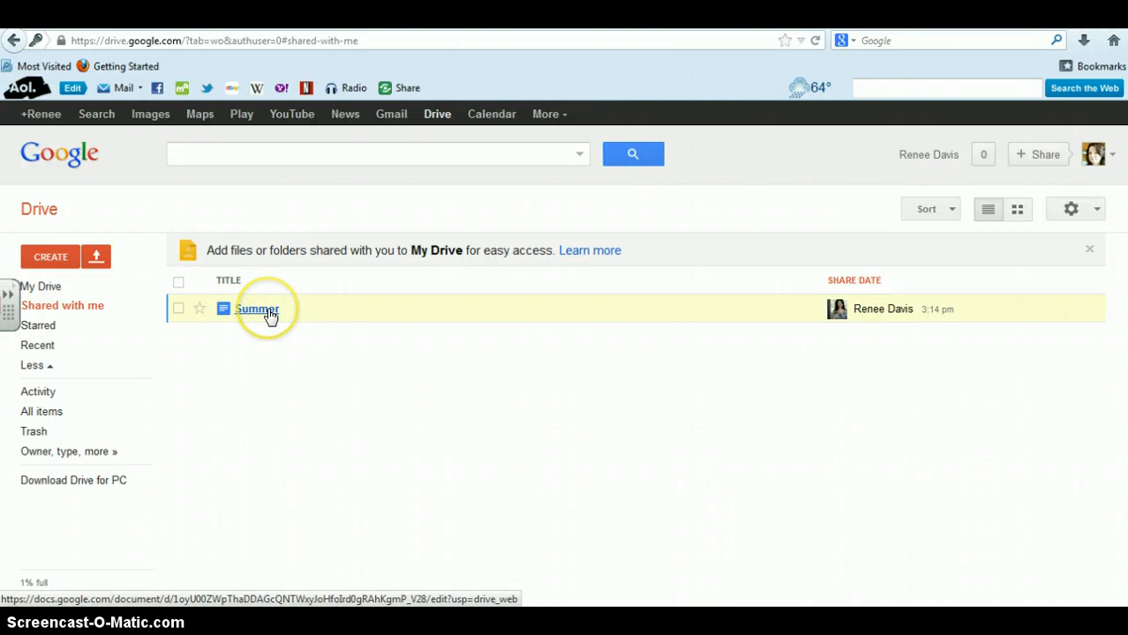
{"action": "left_click", "coordinate": [269, 316]}
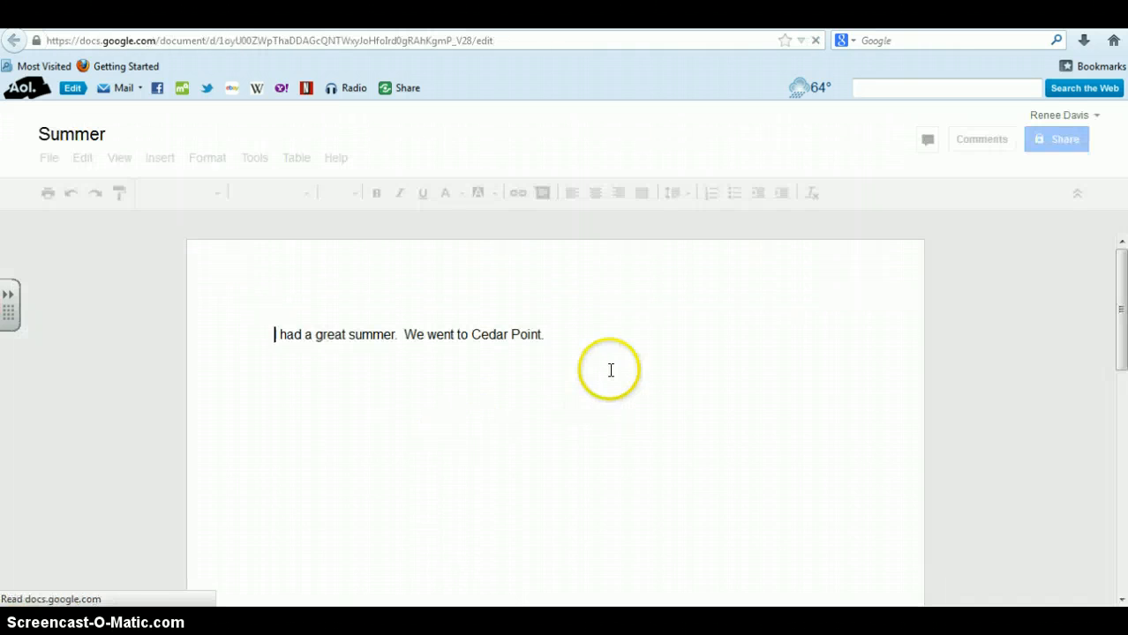
{"action": "left_click", "coordinate": [579, 339]}
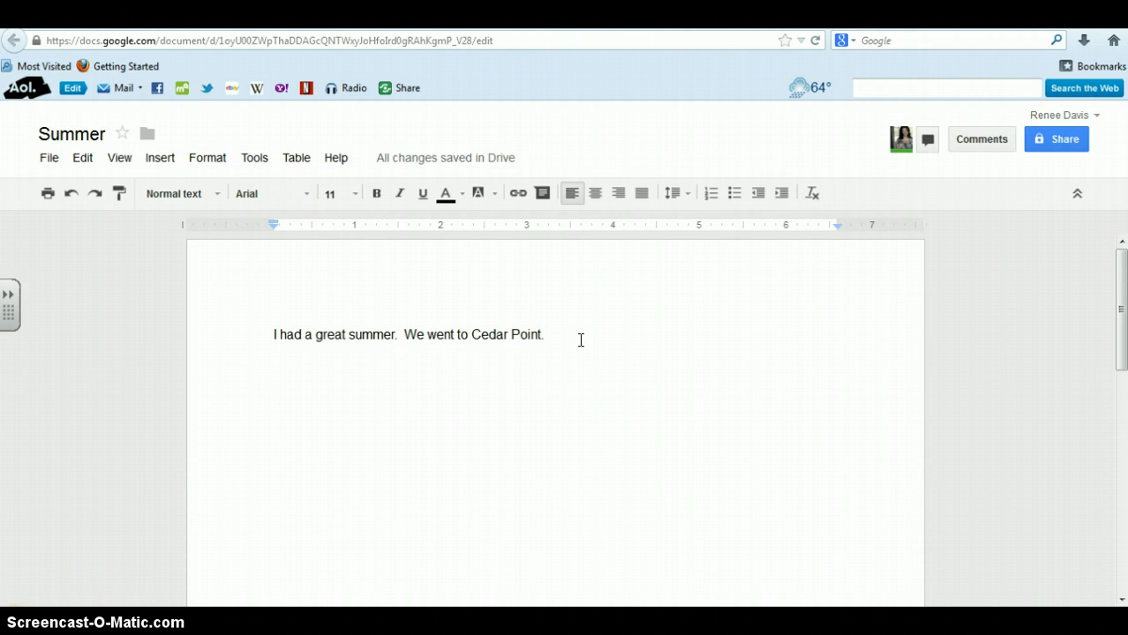
Start the new sentence with 'We had an' after the Cedar Point sentence.
{"action": "type", "text": "We "}
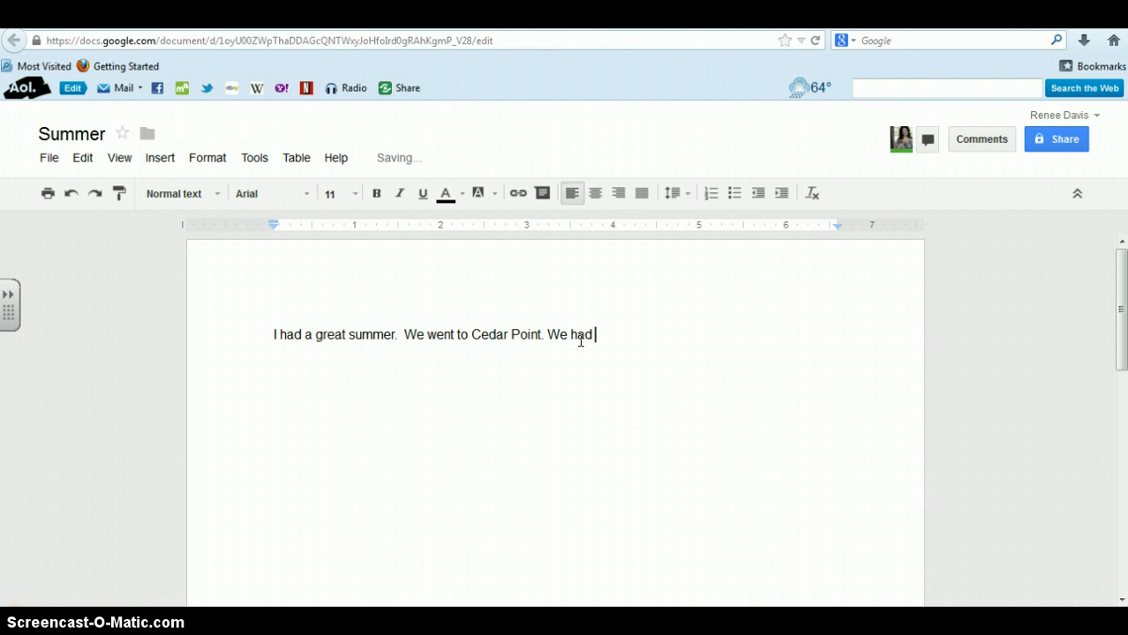
{"action": "type", "text": "had an awesome time there too."}
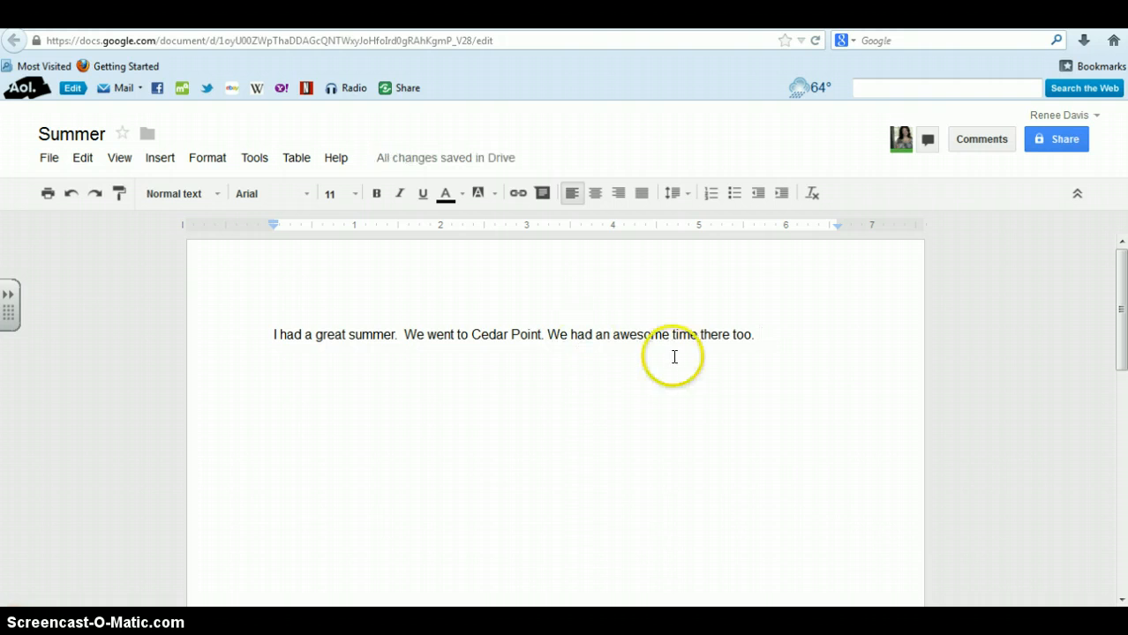
{"action": "left_click", "coordinate": [49, 166]}
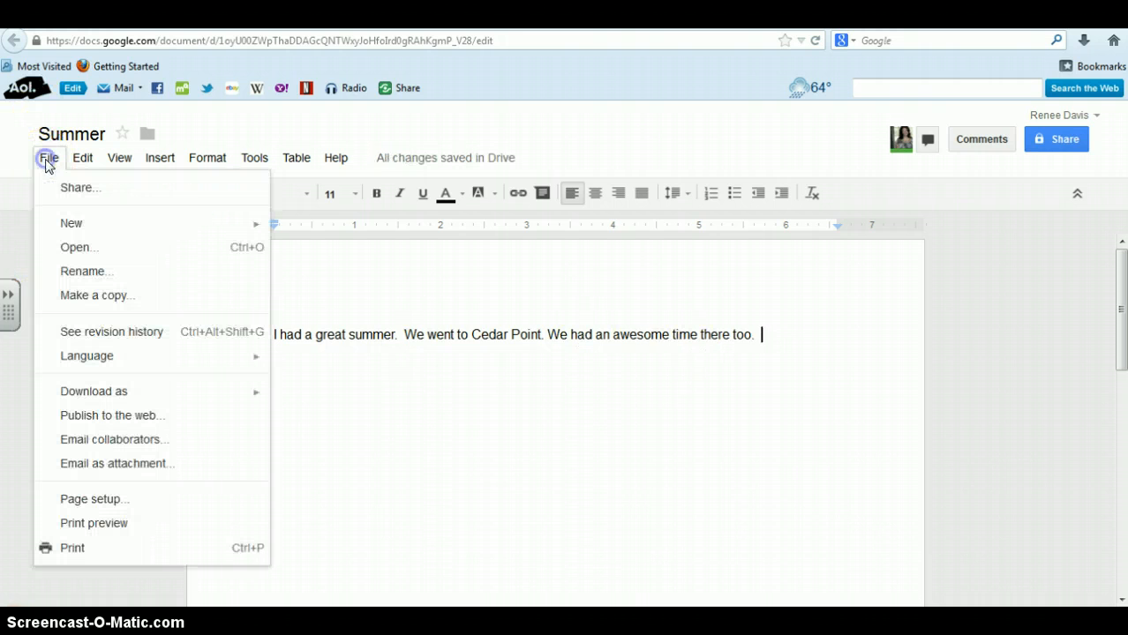
{"action": "left_click", "coordinate": [63, 335]}
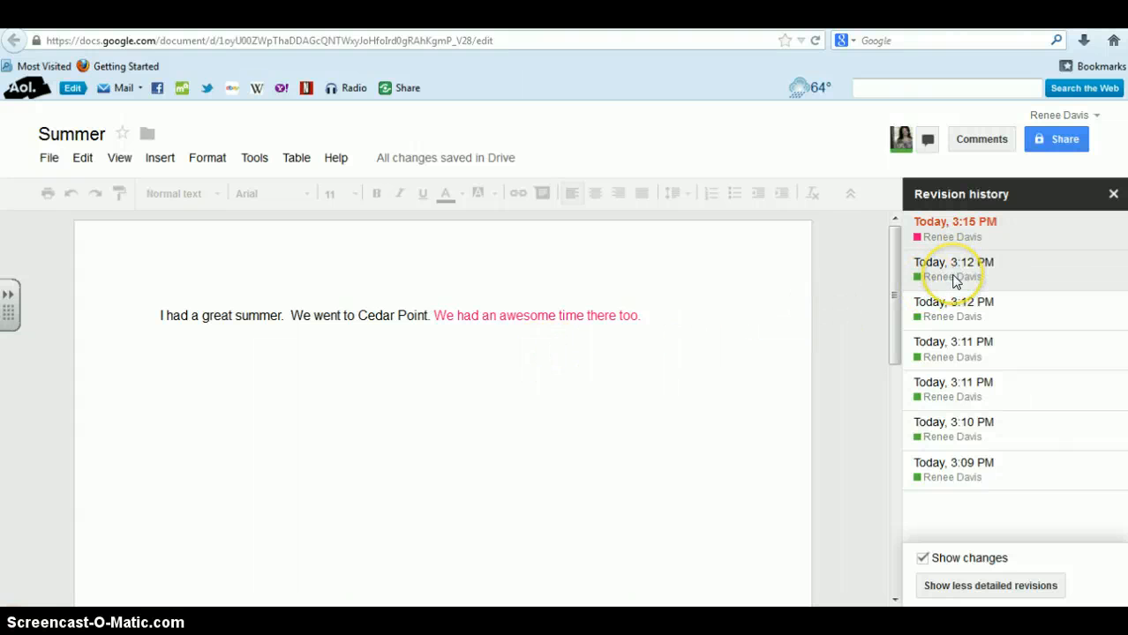
{"action": "left_click", "coordinate": [1114, 196]}
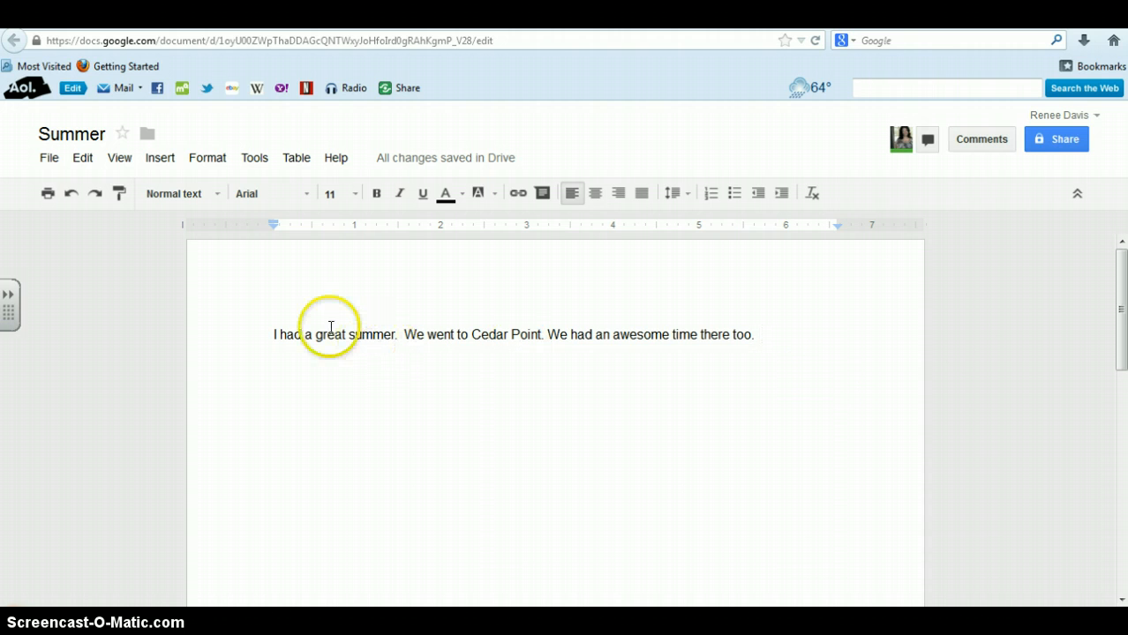
Post the comment 'This is my favorite place to go!' on Cedar Point, then return to My Drive.
{"action": "mouse_move", "coordinate": [471, 334]}
{"action": "left_mouse_down"}
{"action": "mouse_move", "coordinate": [542, 334]}
{"action": "mouse_move", "coordinate": [488, 336]}
{"action": "left_mouse_up"}
{"action": "left_click", "coordinate": [528, 335]}
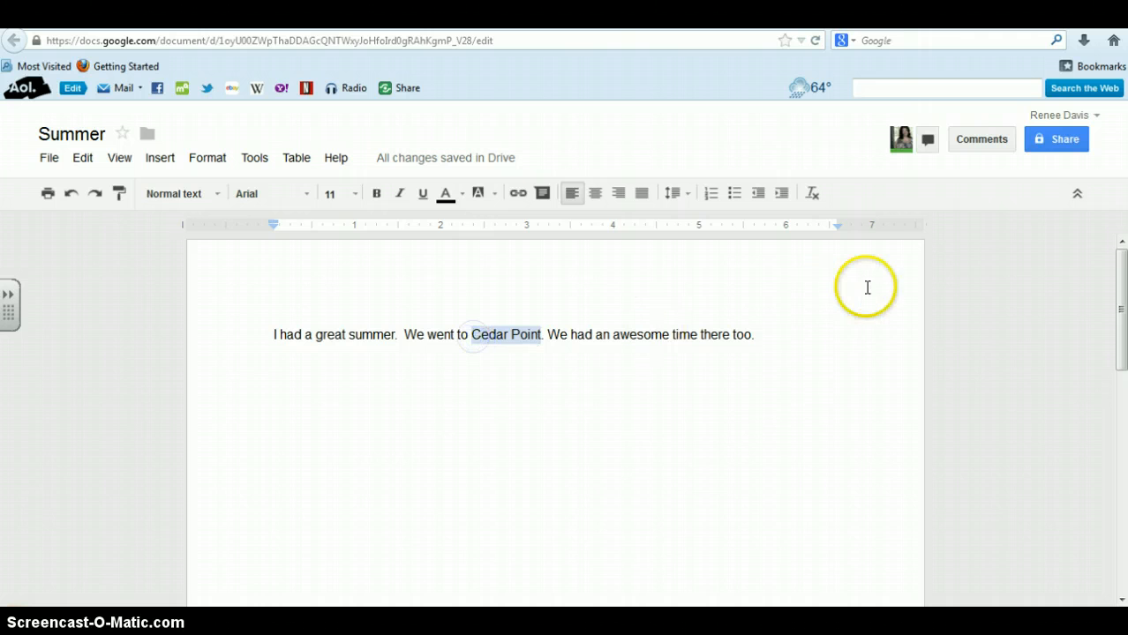
{"action": "left_click", "coordinate": [991, 148]}
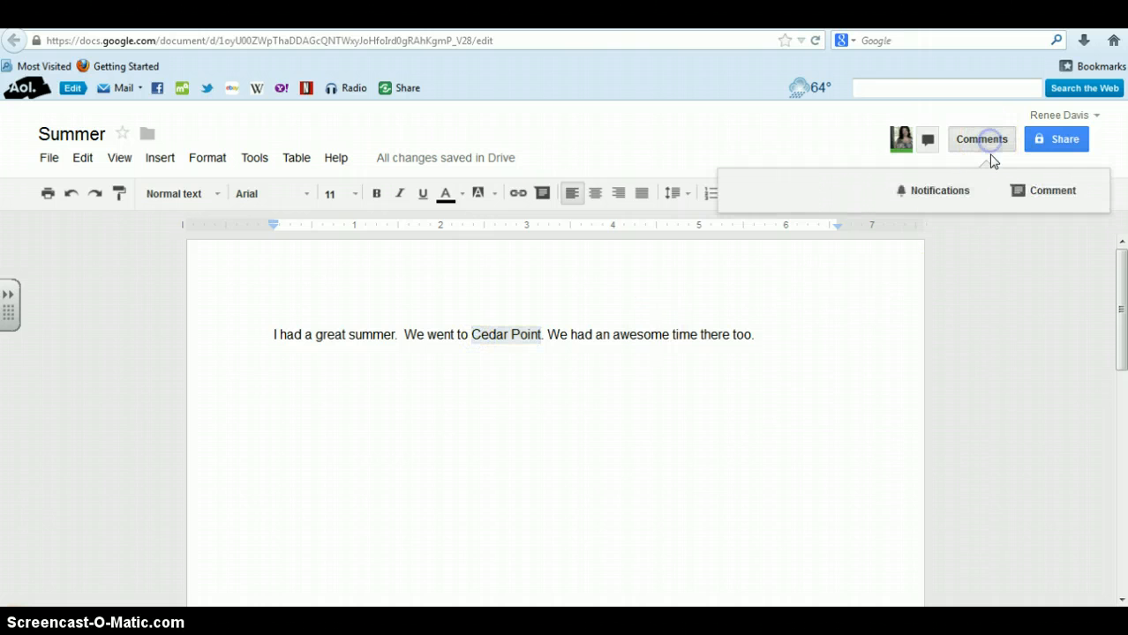
{"action": "left_click", "coordinate": [1059, 191]}
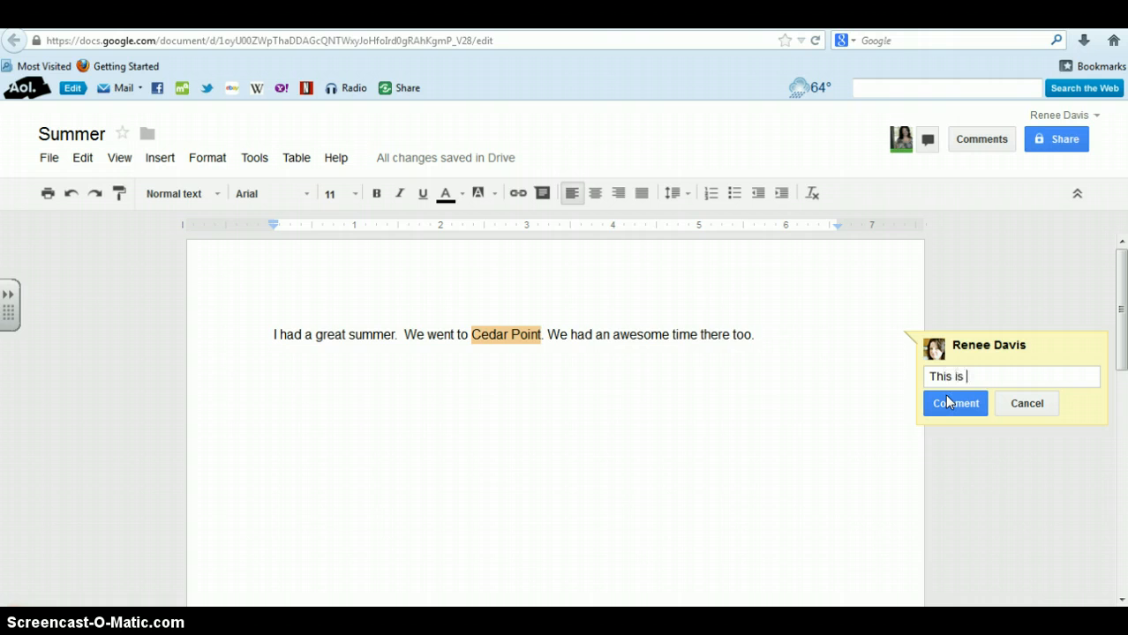
{"action": "type", "text": "my favorite place"}
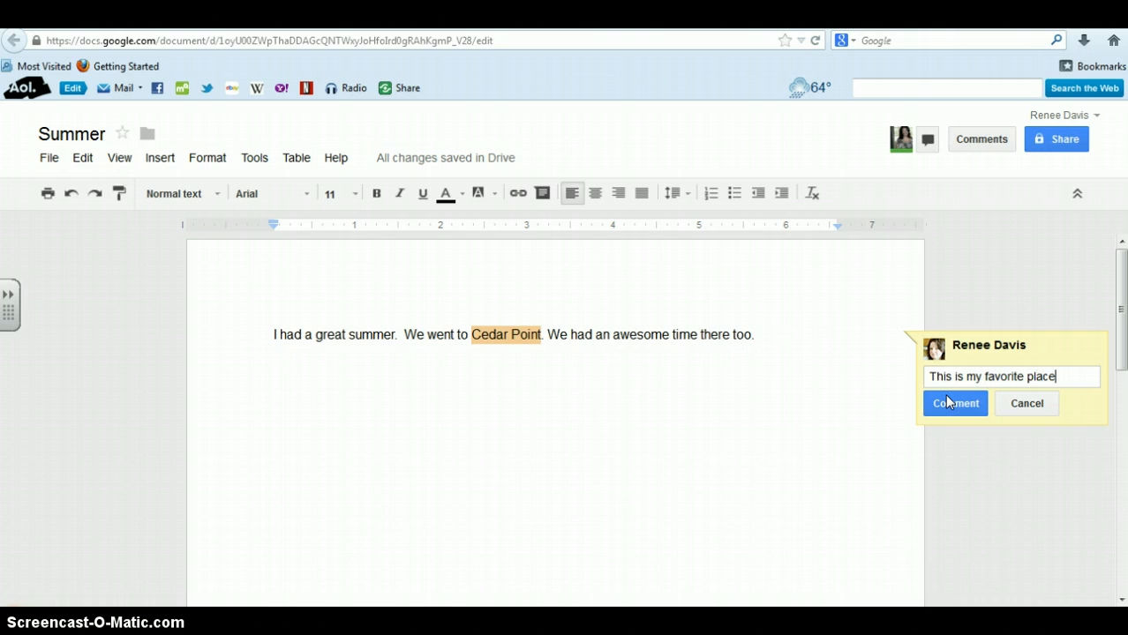
{"action": "type", "text": " to go!"}
{"action": "left_click", "coordinate": [945, 402]}
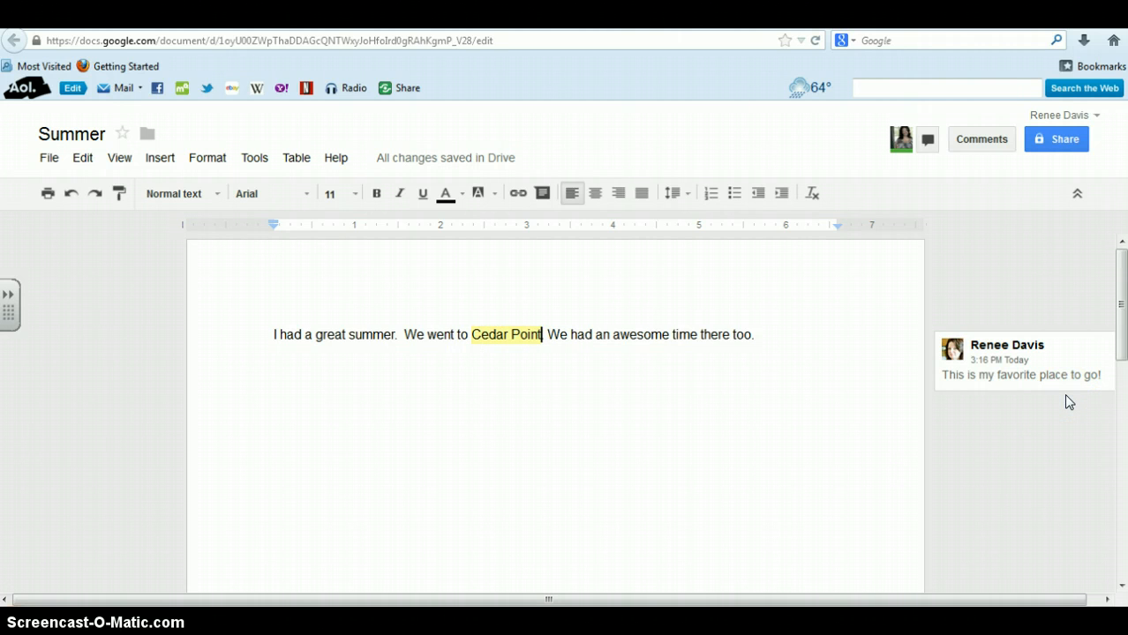
{"action": "left_click", "coordinate": [1025, 398]}
{"action": "left_click", "coordinate": [406, 511]}
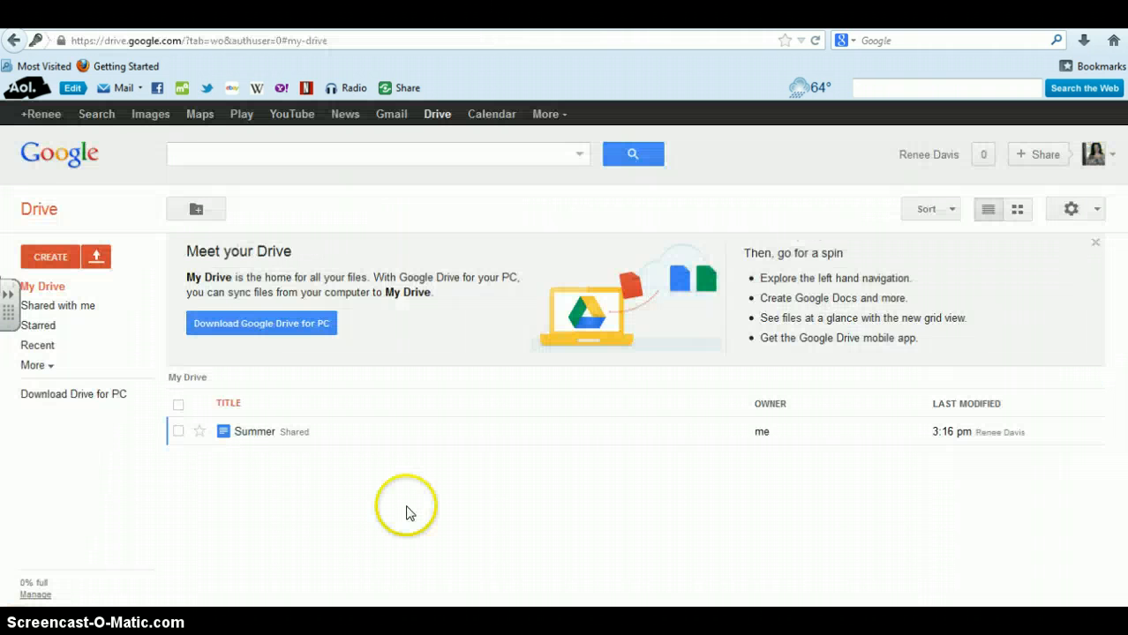